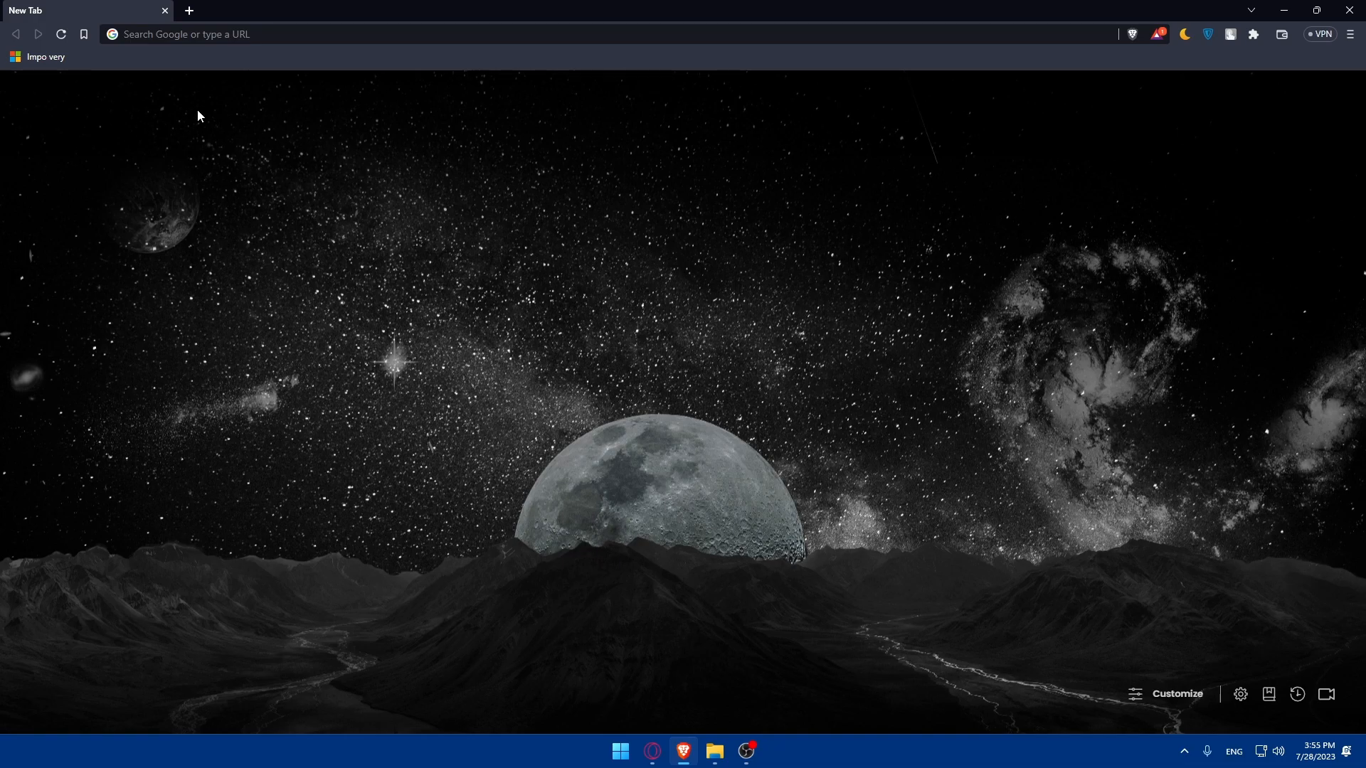
- Open canva.com and dismiss the Canva Pro free trial offer
{"action": "left_click", "coordinate": [214, 35]}
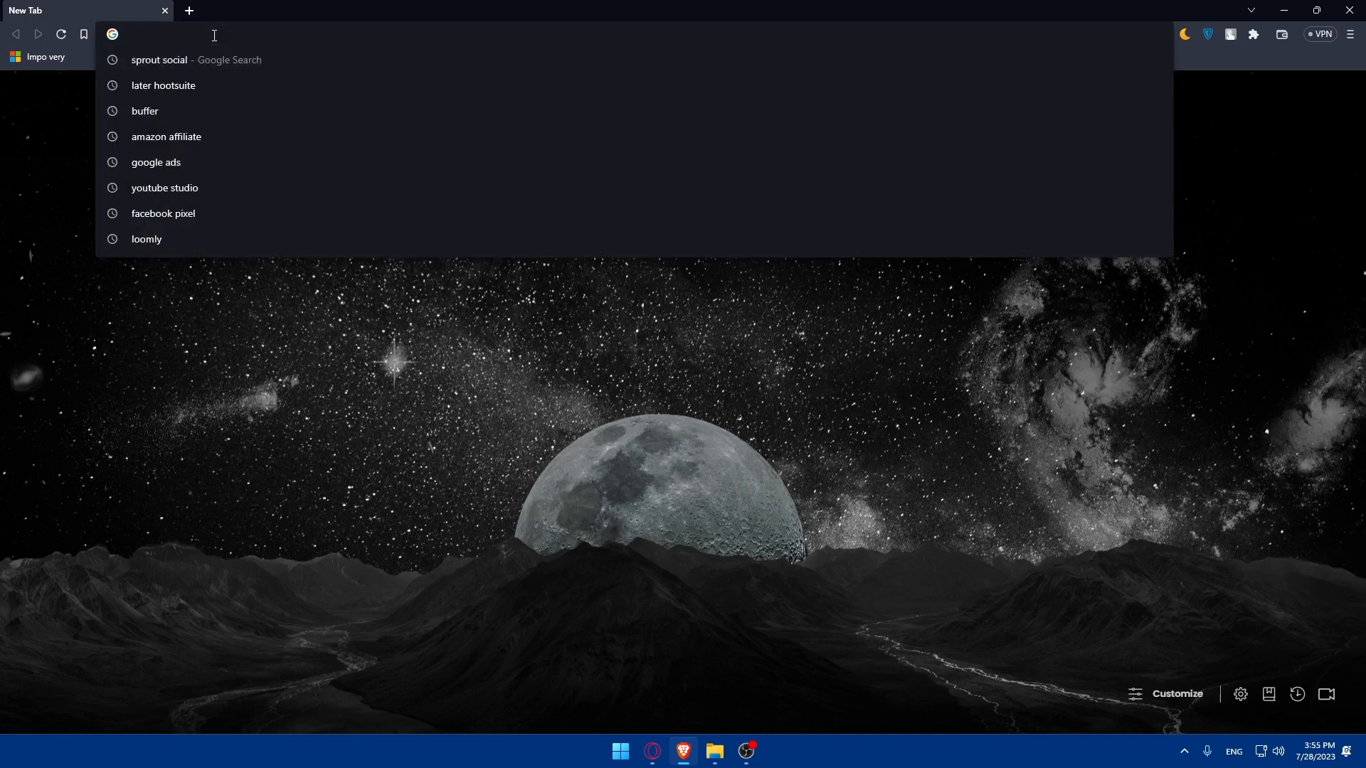
{"action": "type", "text": "canva .com"}
{"action": "key", "text": "Return"}
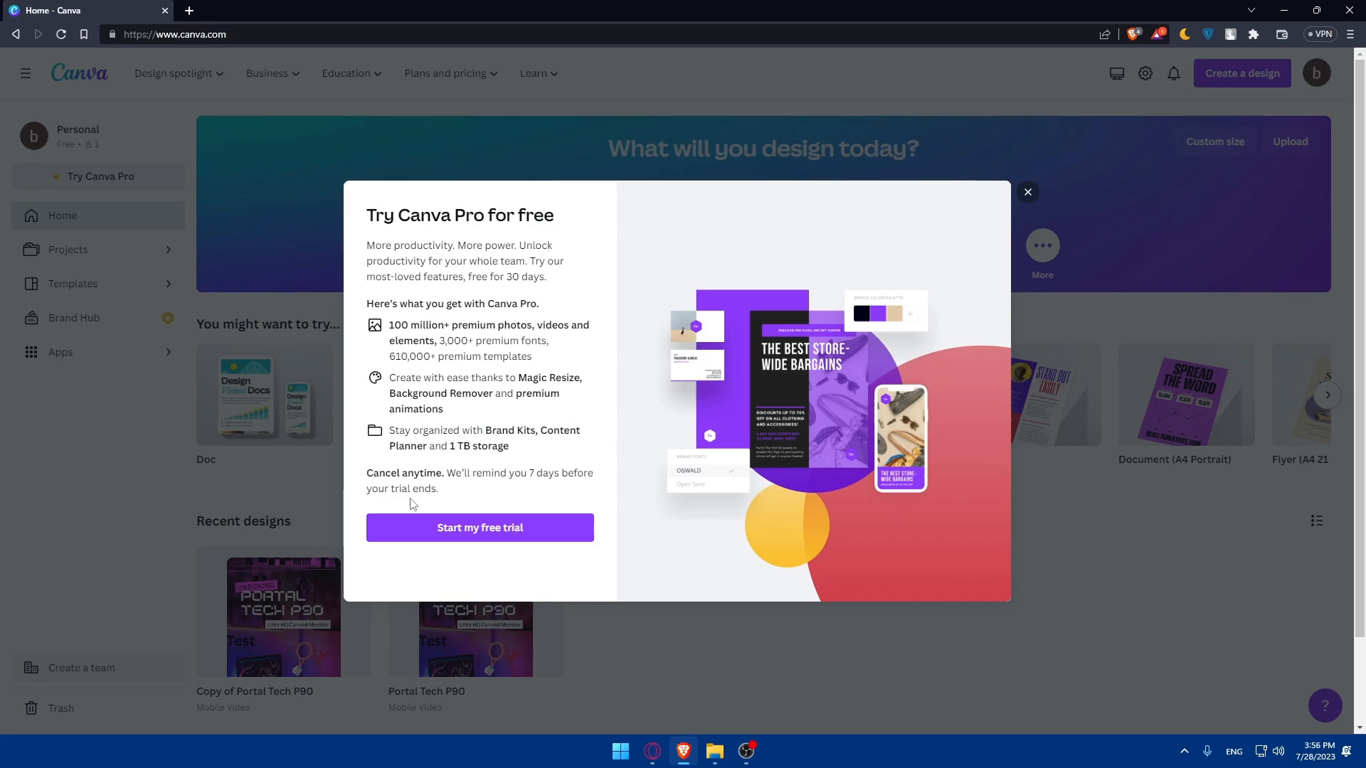
{"action": "left_click", "coordinate": [1028, 193]}
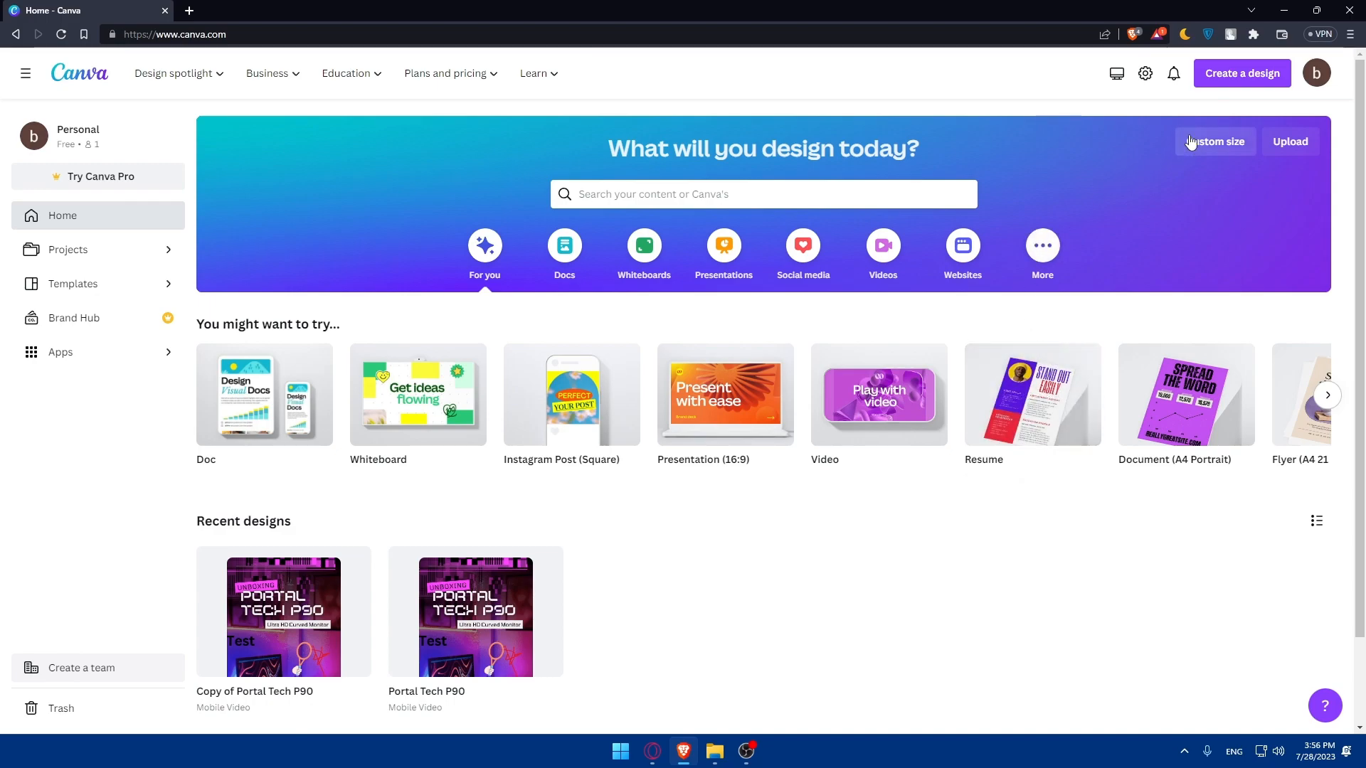
- Create a new blank YouTube Shorts design and dismiss the page timing tip
{"action": "left_click", "coordinate": [1246, 77]}
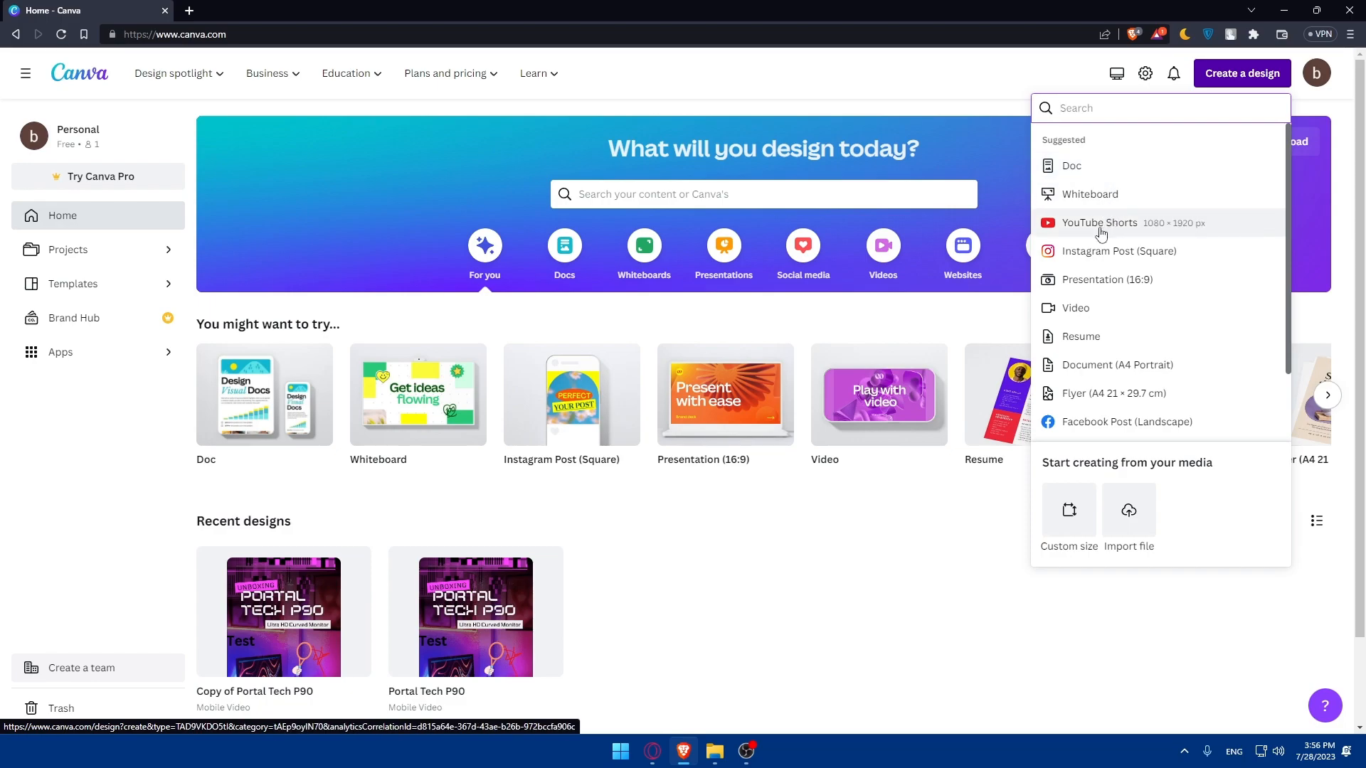
{"action": "scroll", "coordinate": [1093, 270], "scroll_direction": "down", "scroll_amount": 2}
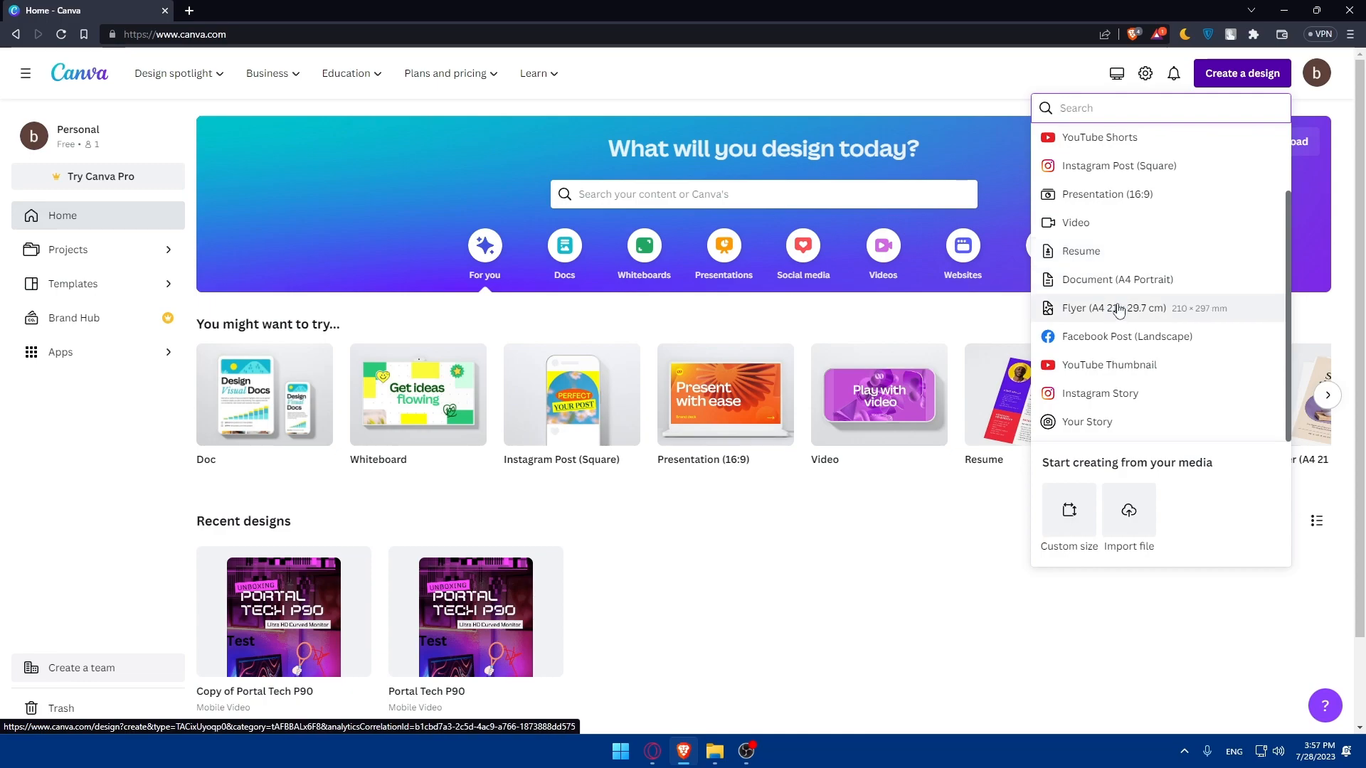
{"action": "scroll", "coordinate": [1129, 306], "scroll_direction": "up", "scroll_amount": 2}
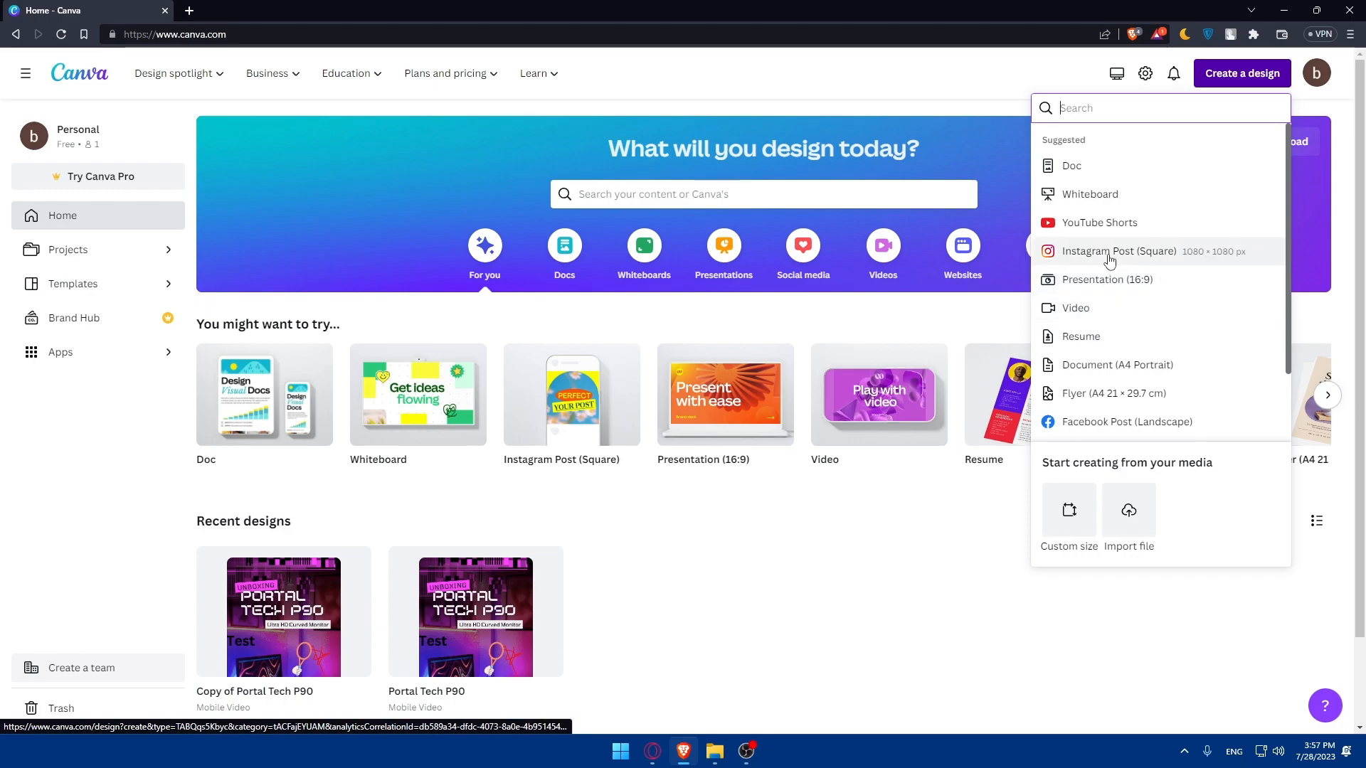
{"action": "left_click", "coordinate": [1071, 223]}
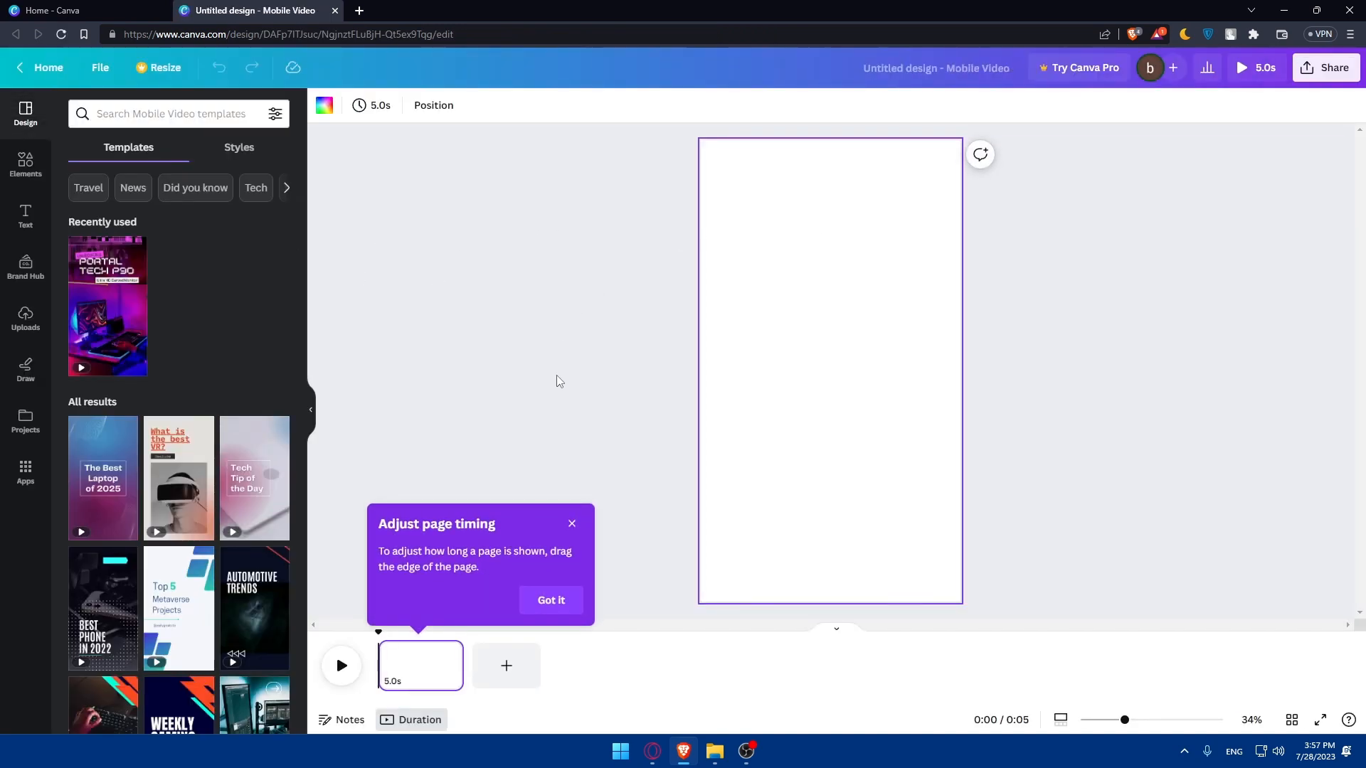
{"action": "left_click", "coordinate": [571, 525]}
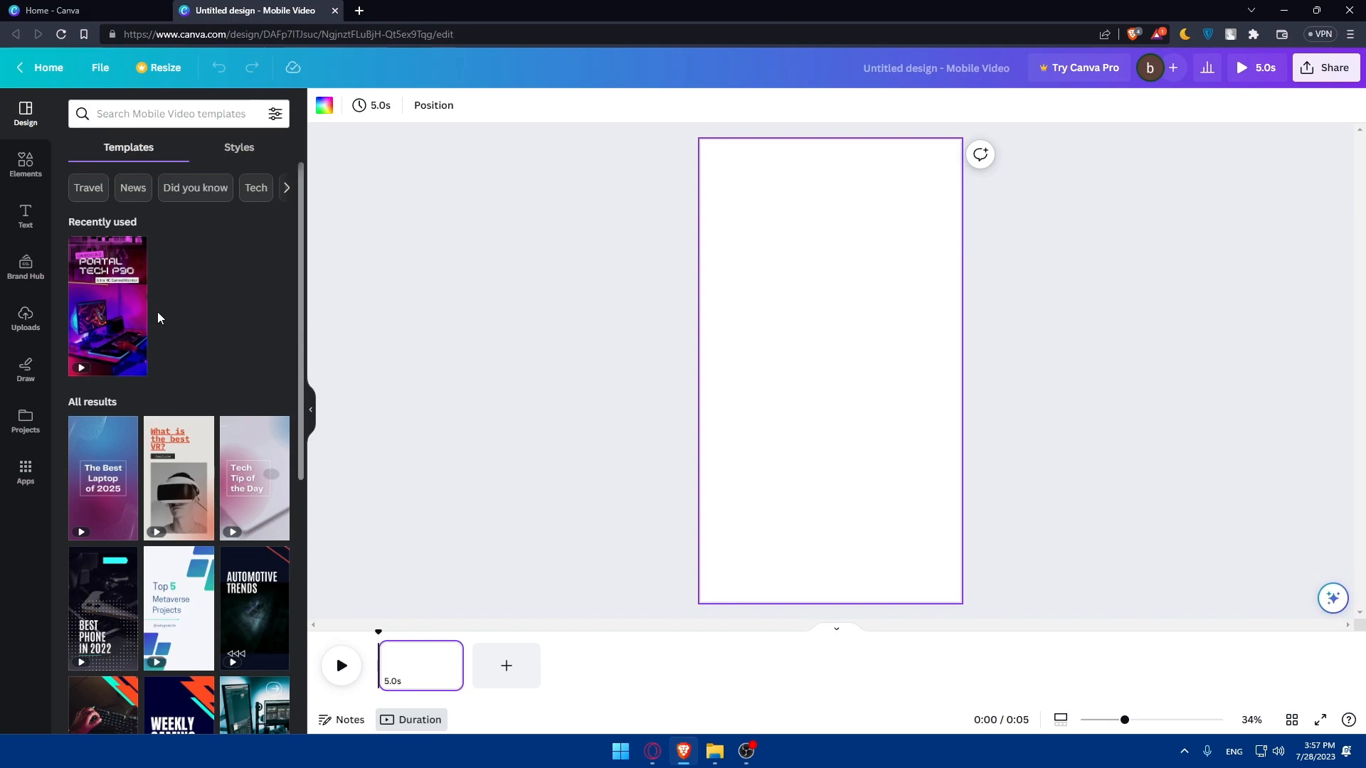
- Apply the Blue and Pink Gradient Simple Quote YouTube Shorts template to the page and select its background video
{"action": "mouse_move", "coordinate": [104, 476]}
{"action": "scroll", "coordinate": [171, 333], "scroll_direction": "down", "scroll_amount": 5}
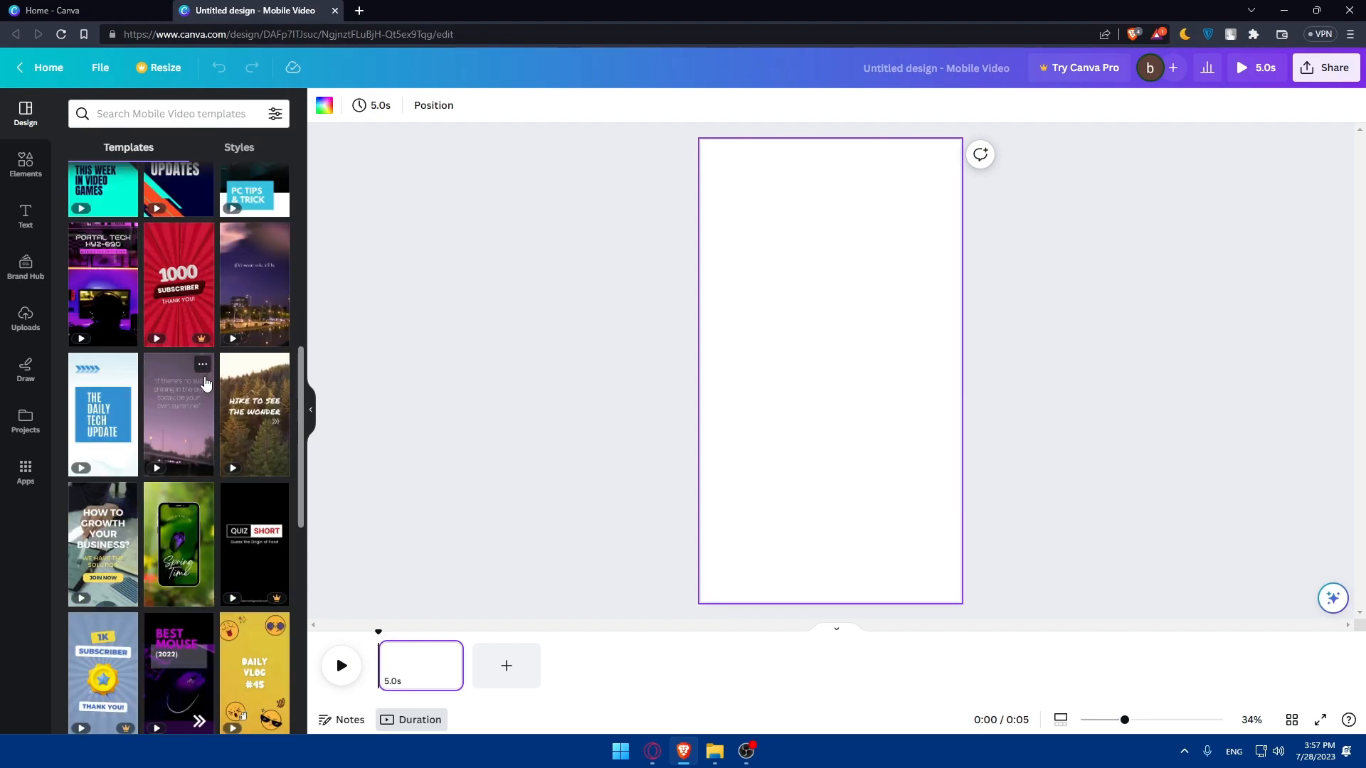
{"action": "left_click", "coordinate": [233, 292]}
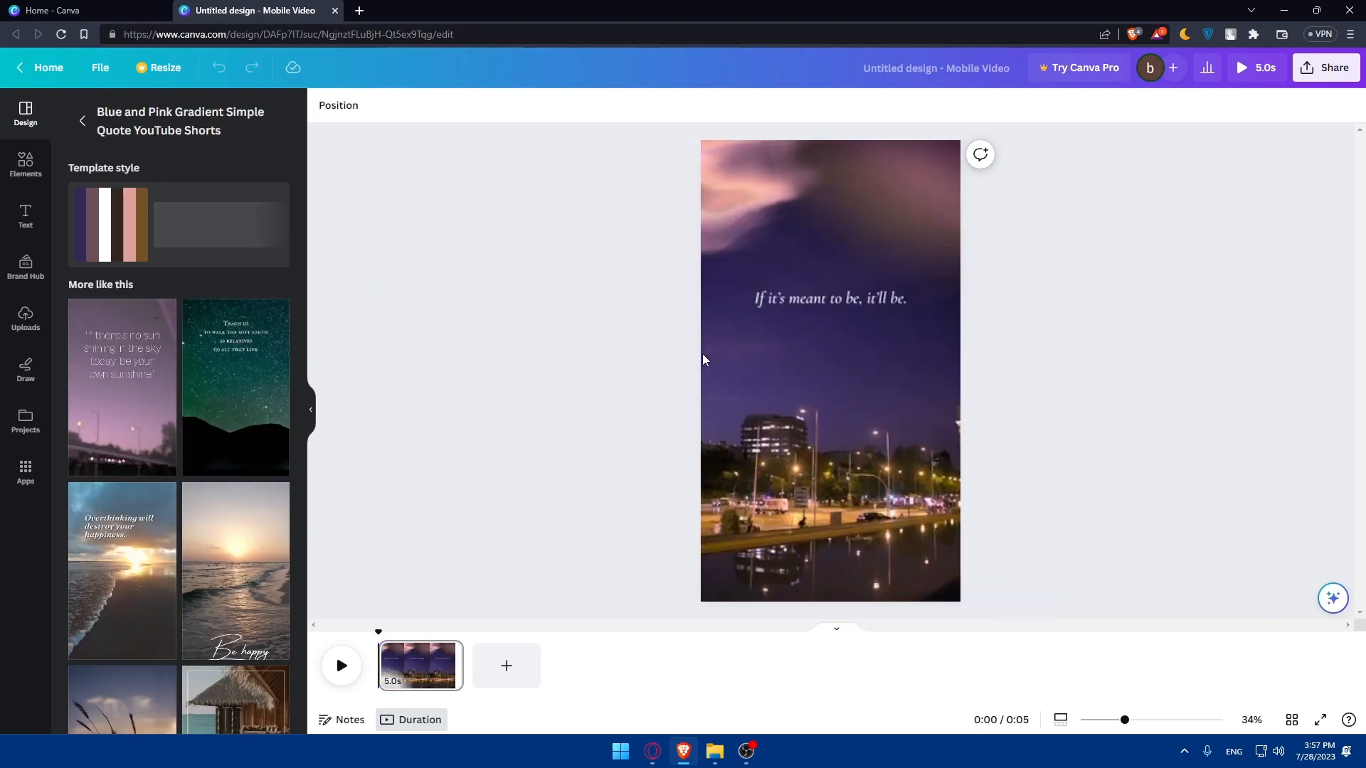
{"action": "left_click", "coordinate": [773, 349]}
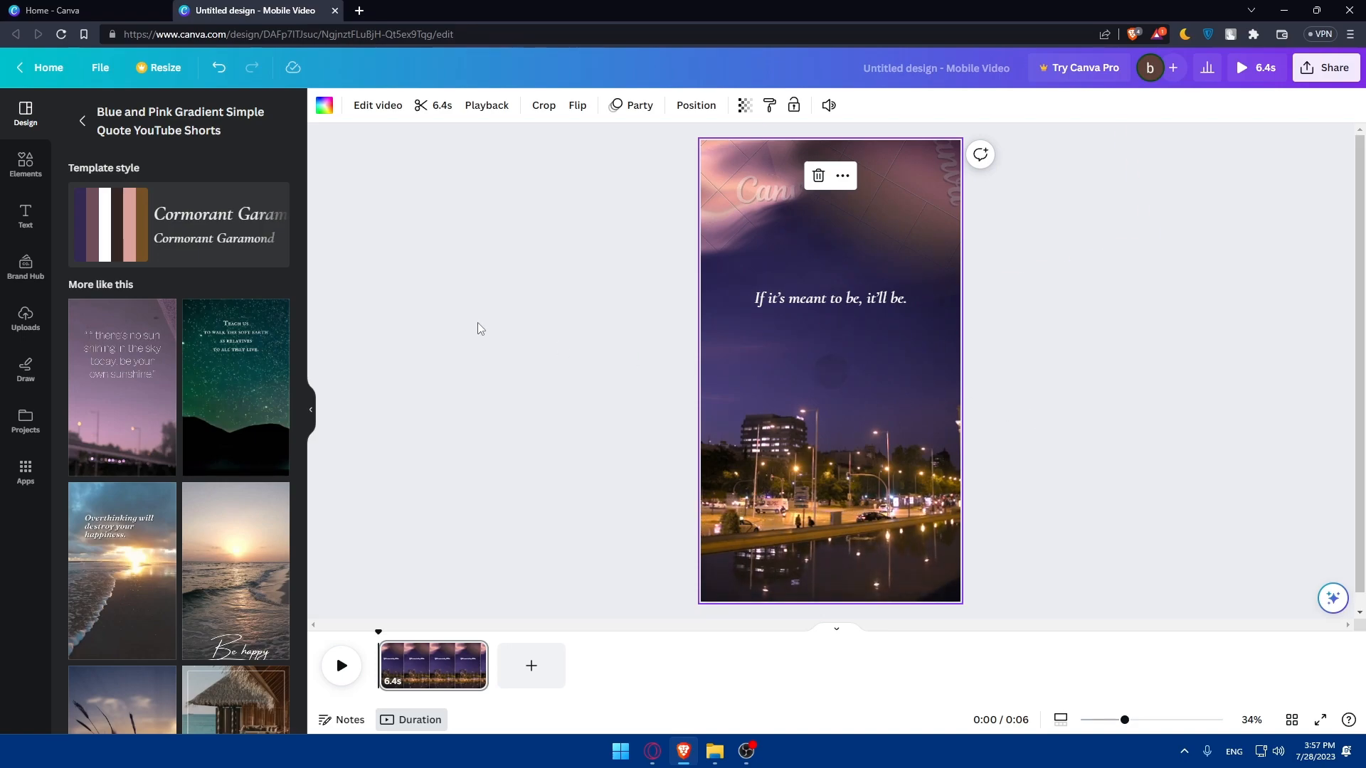
- Browse the photos offered among the design elements
{"action": "left_click", "coordinate": [26, 165]}
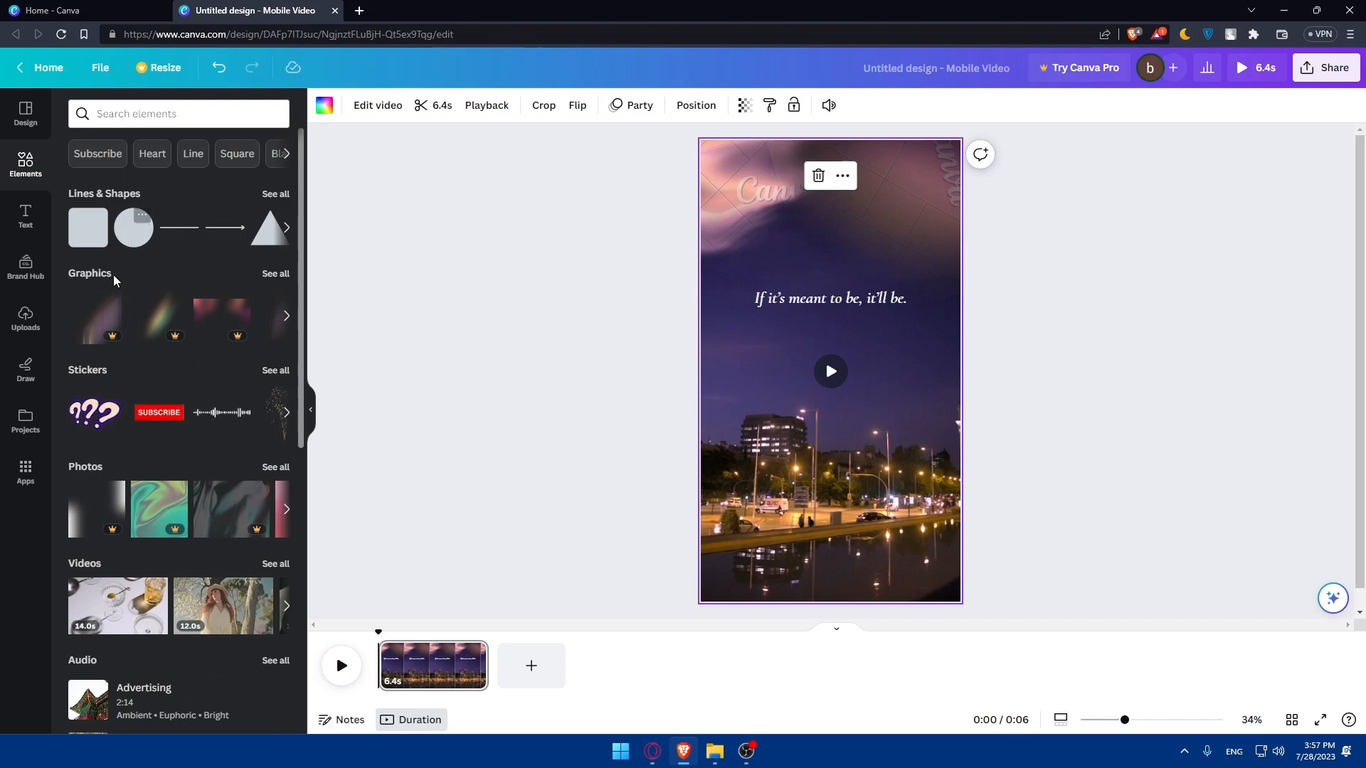
{"action": "scroll", "coordinate": [92, 384], "scroll_direction": "down", "scroll_amount": 2}
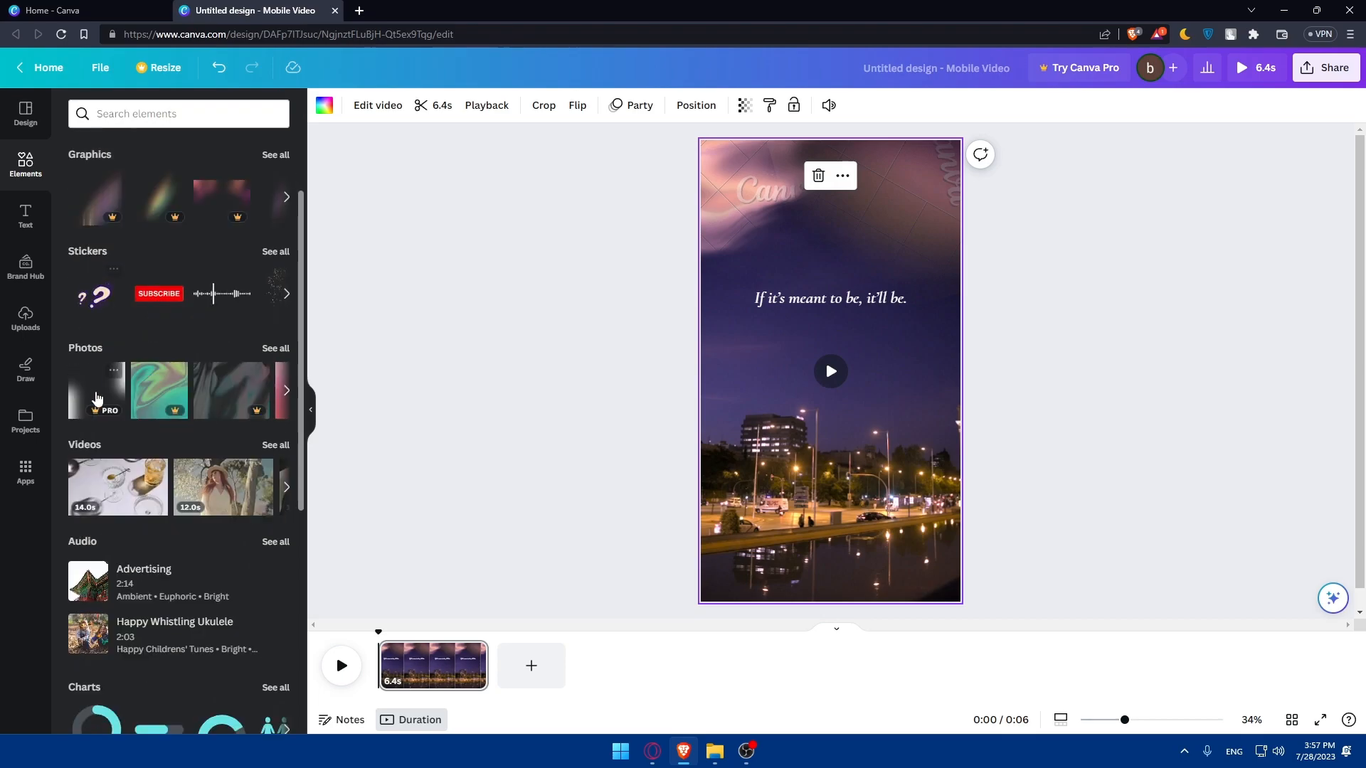
{"action": "left_click", "coordinate": [287, 390]}
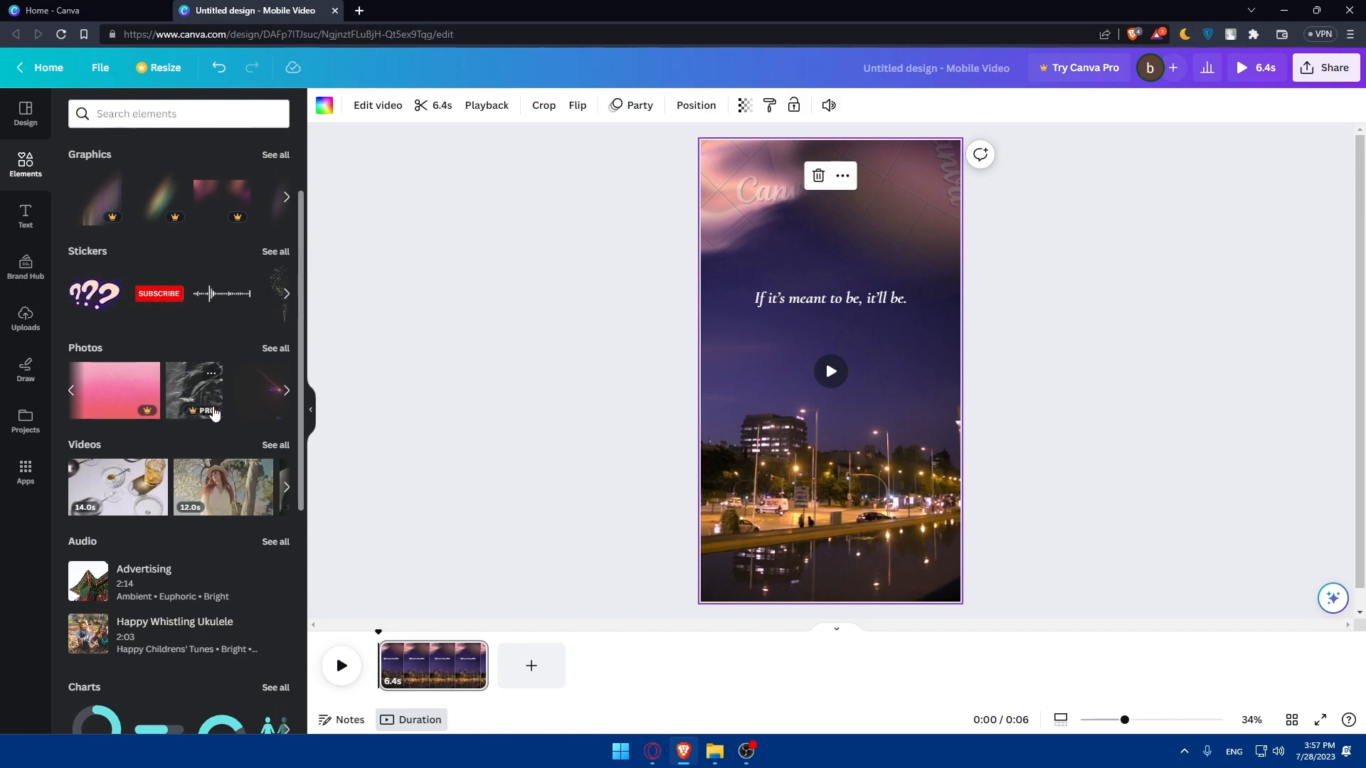
{"action": "left_click", "coordinate": [287, 390]}
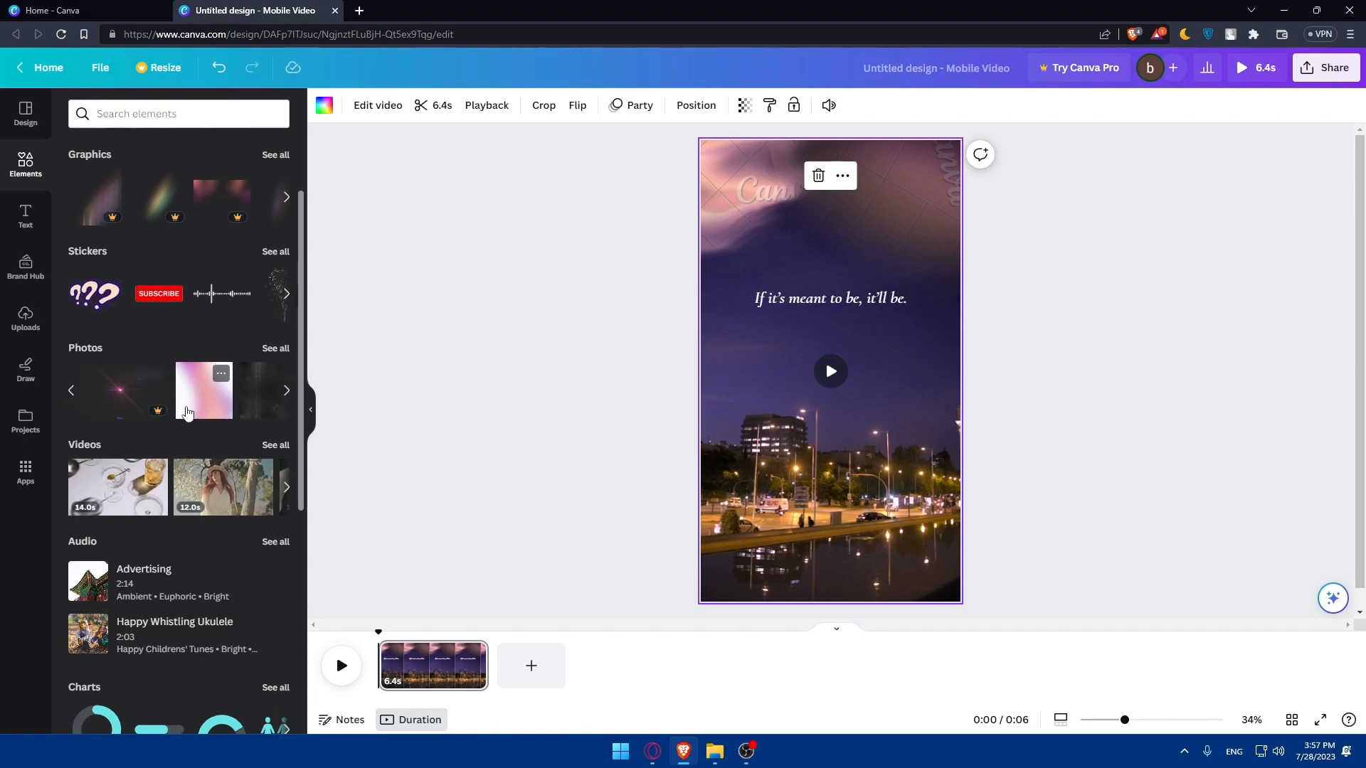
{"action": "left_click", "coordinate": [286, 393]}
{"action": "left_click", "coordinate": [72, 392]}
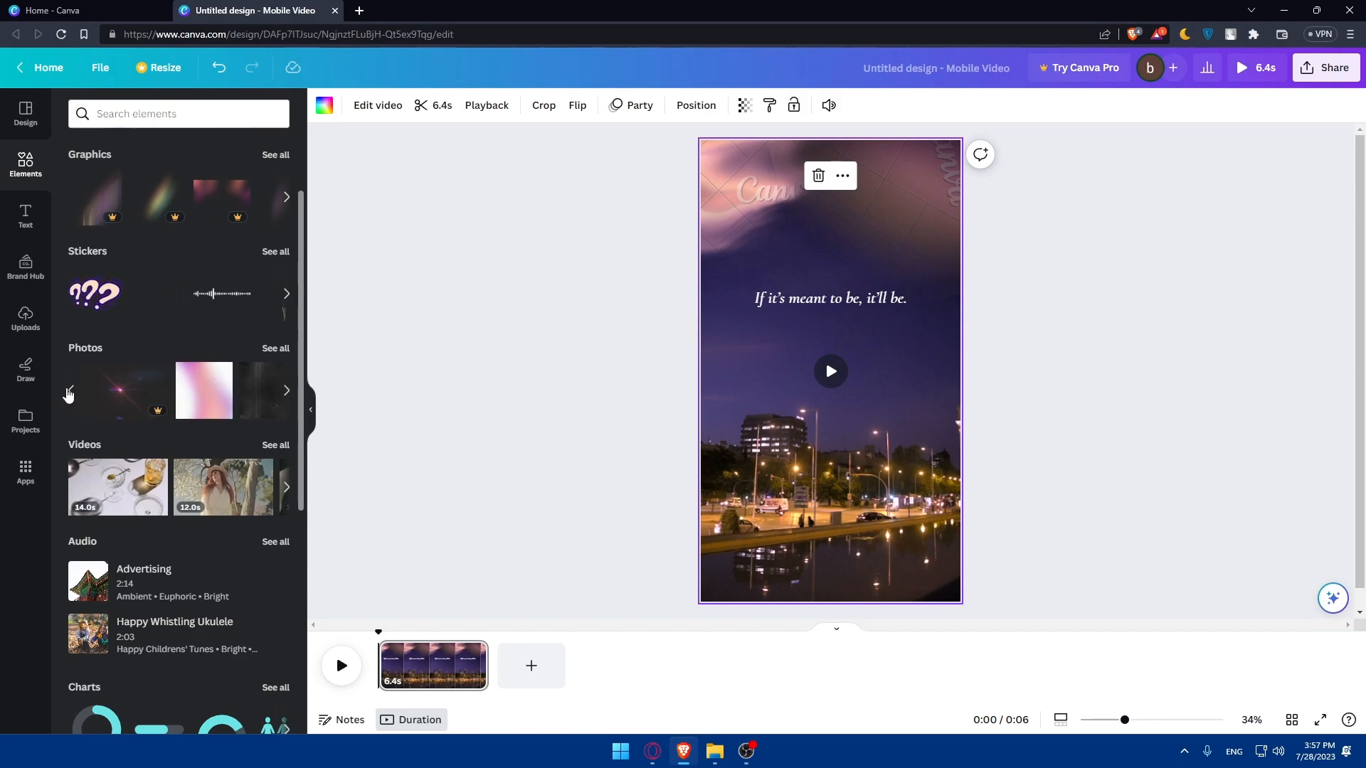
{"action": "left_click", "coordinate": [70, 392]}
{"action": "left_click", "coordinate": [70, 391]}
- Add the 14-second drinks video to the page, shrink it and centre it above the quote
{"action": "scroll", "coordinate": [128, 377], "scroll_direction": "down", "scroll_amount": 2}
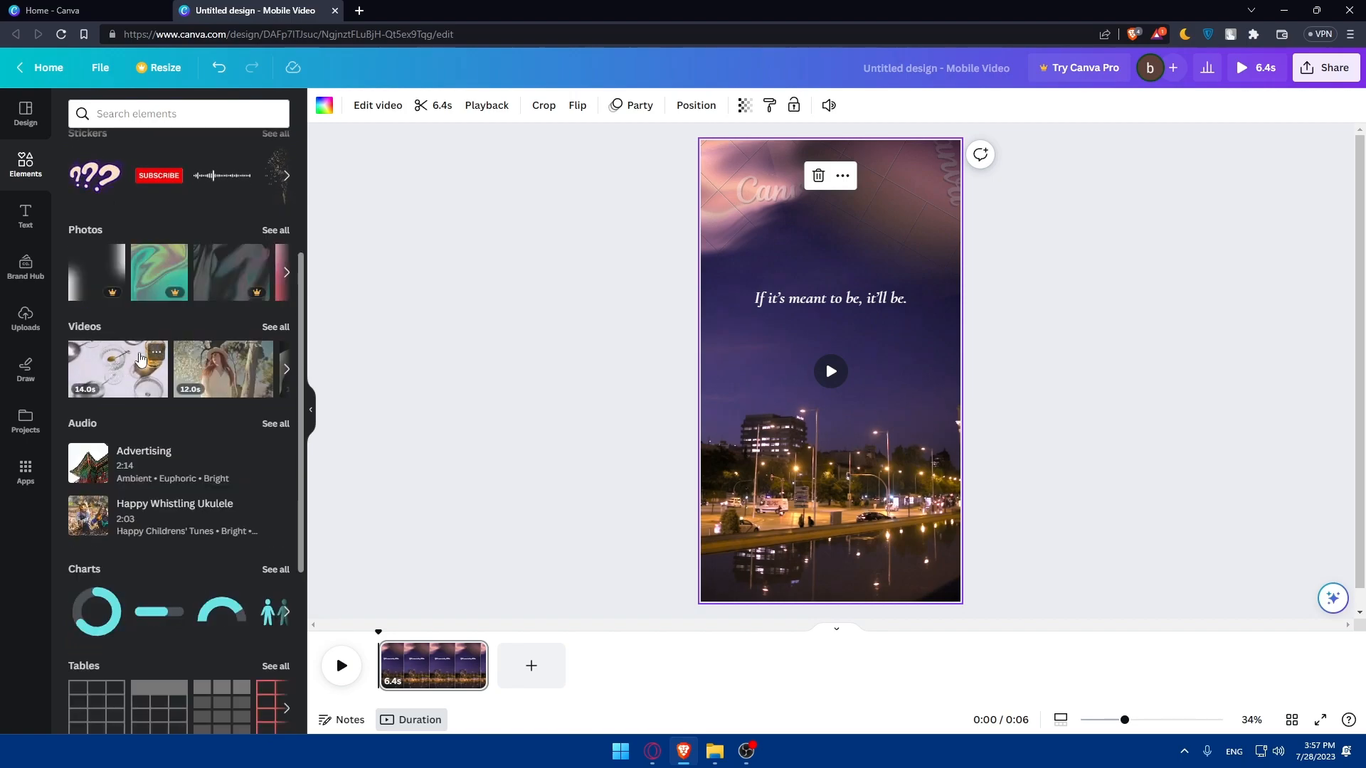
{"action": "left_click_drag", "start_coordinate": [118, 368], "coordinate": [779, 261]}
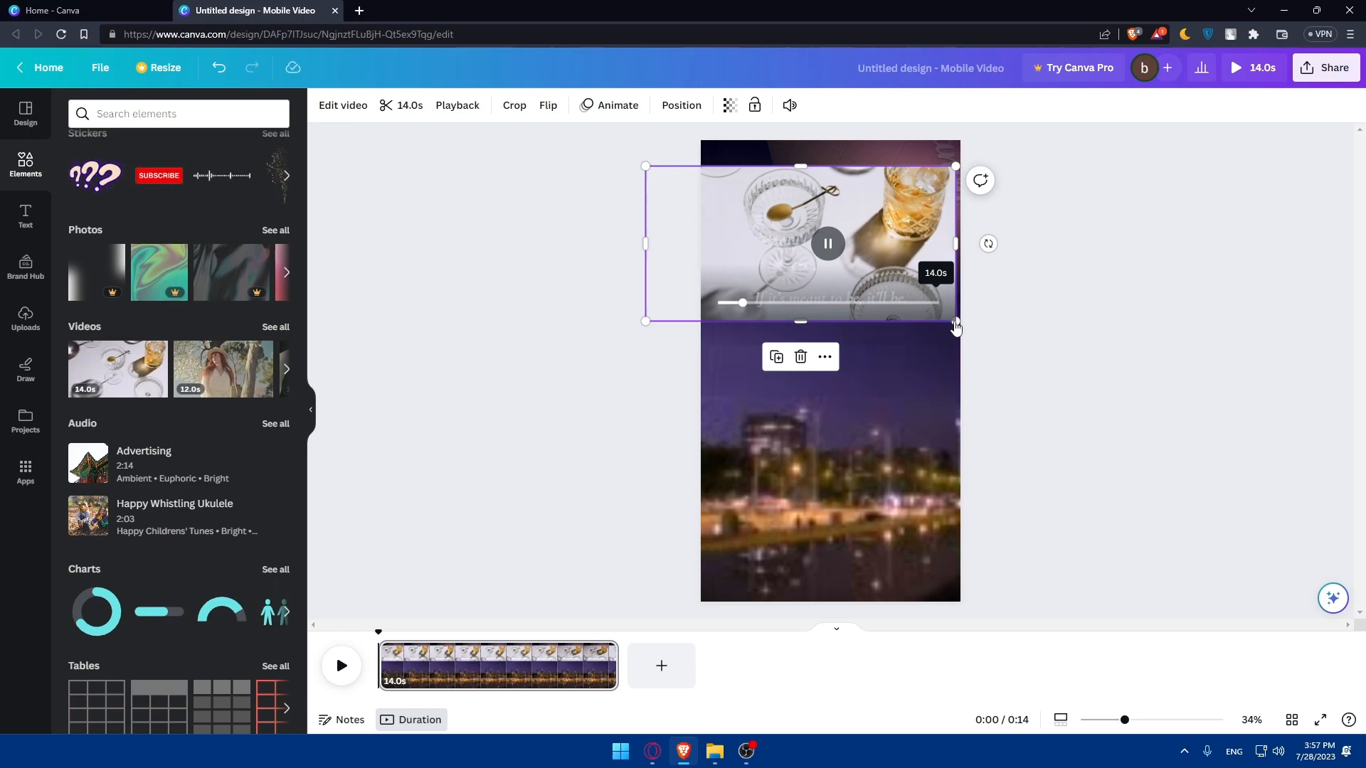
{"action": "left_click_drag", "start_coordinate": [956, 321], "coordinate": [823, 216]}
{"action": "left_click_drag", "start_coordinate": [779, 214], "coordinate": [881, 207]}
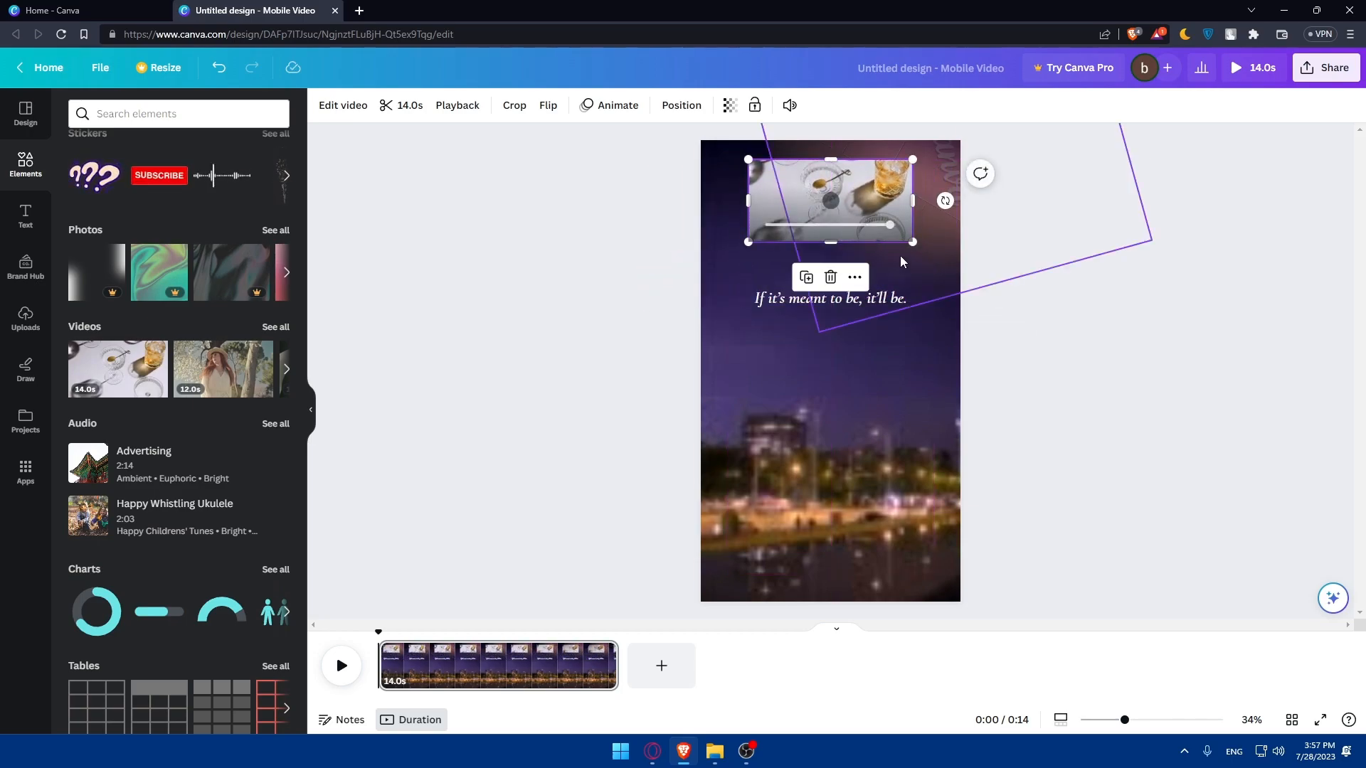
{"action": "left_click", "coordinate": [1087, 285]}
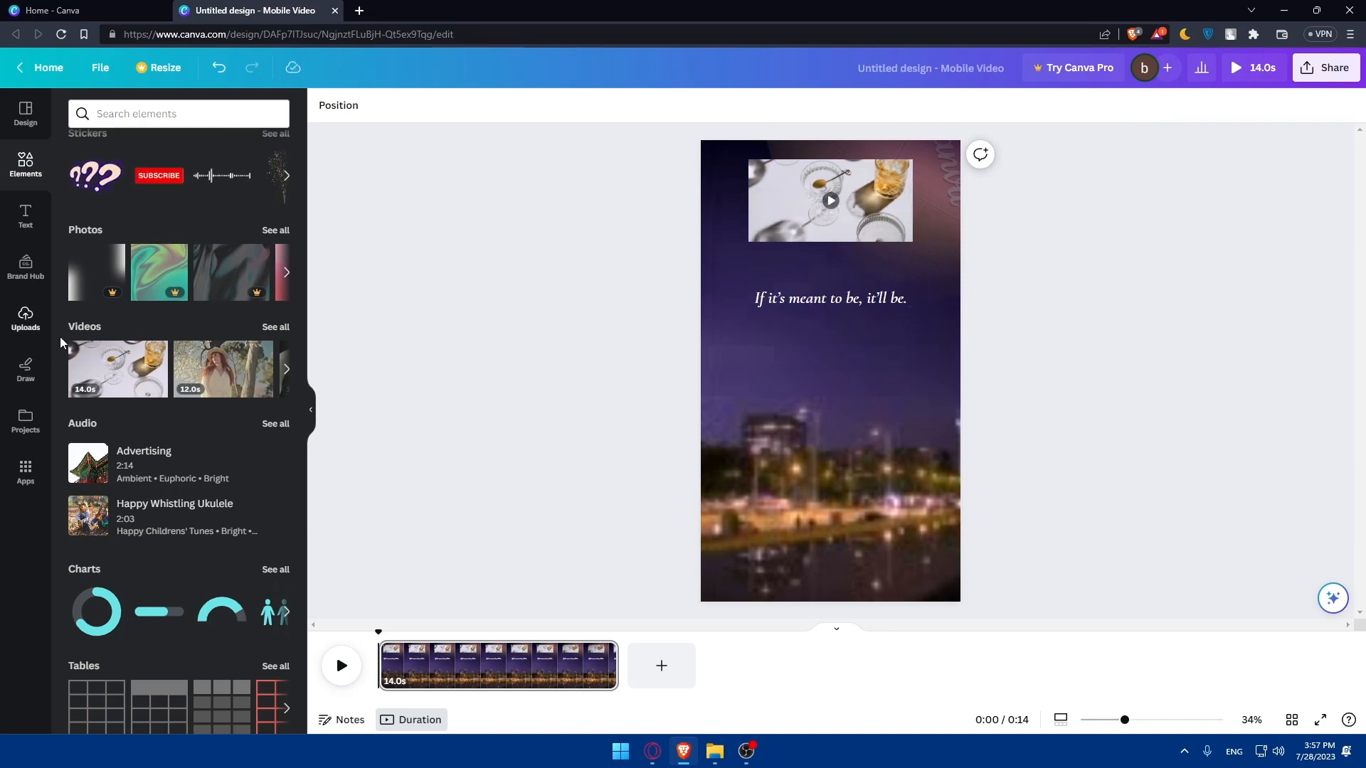
- Add the Advertising audio track to the start of the timeline and briefly play the design
{"action": "scroll", "coordinate": [149, 363], "scroll_direction": "down", "scroll_amount": 2}
{"action": "left_click_drag", "start_coordinate": [151, 371], "coordinate": [765, 677]}
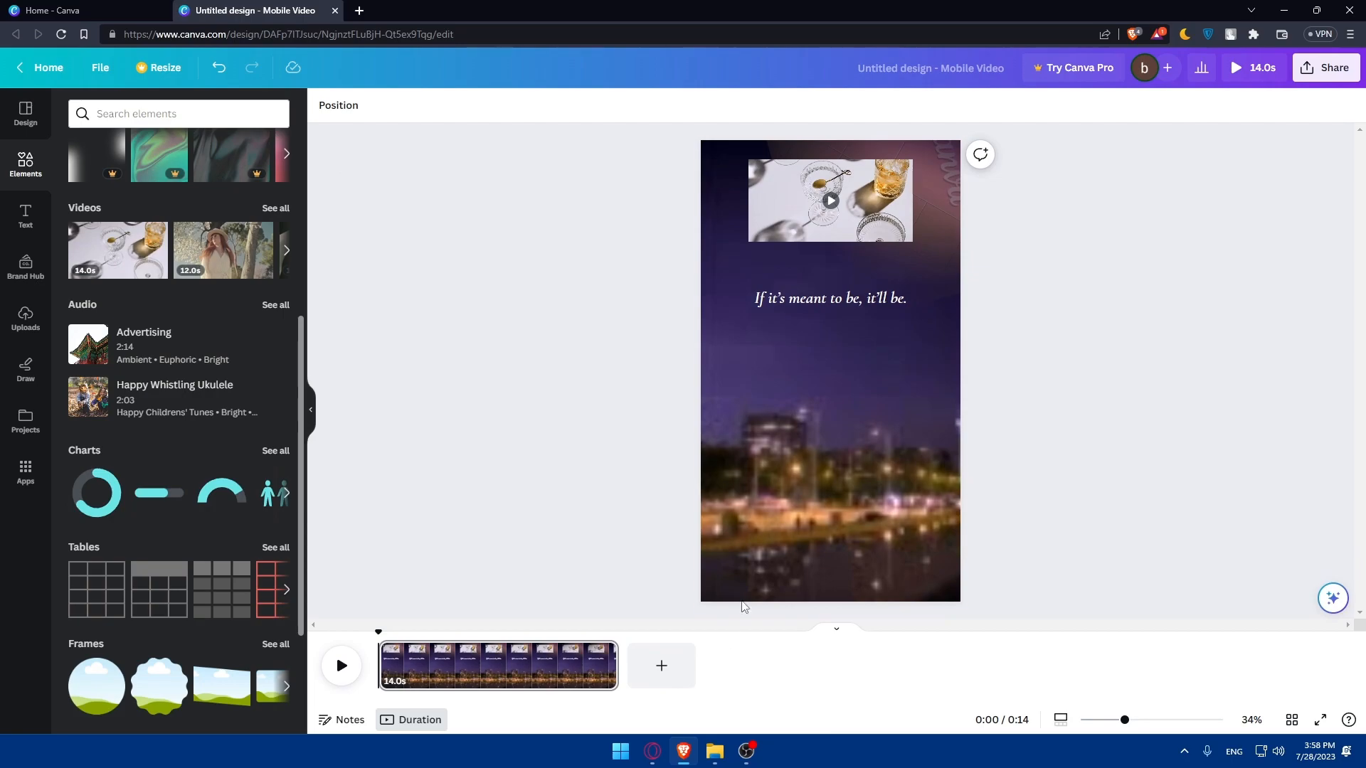
{"action": "left_click_drag", "start_coordinate": [92, 344], "coordinate": [379, 684]}
{"action": "left_click", "coordinate": [342, 649]}
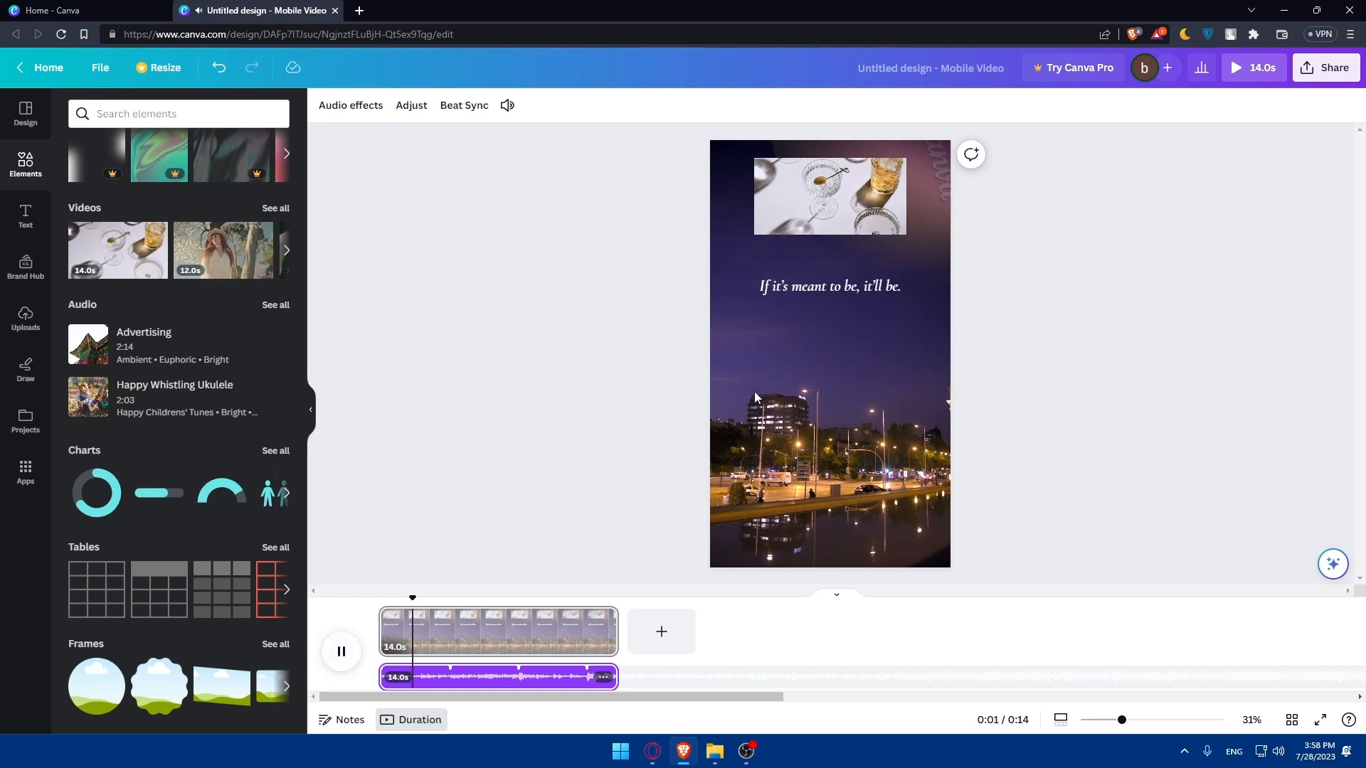
{"action": "left_click", "coordinate": [342, 652]}
- Review the additional options available for the drinks video above the quote
{"action": "left_click", "coordinate": [818, 206]}
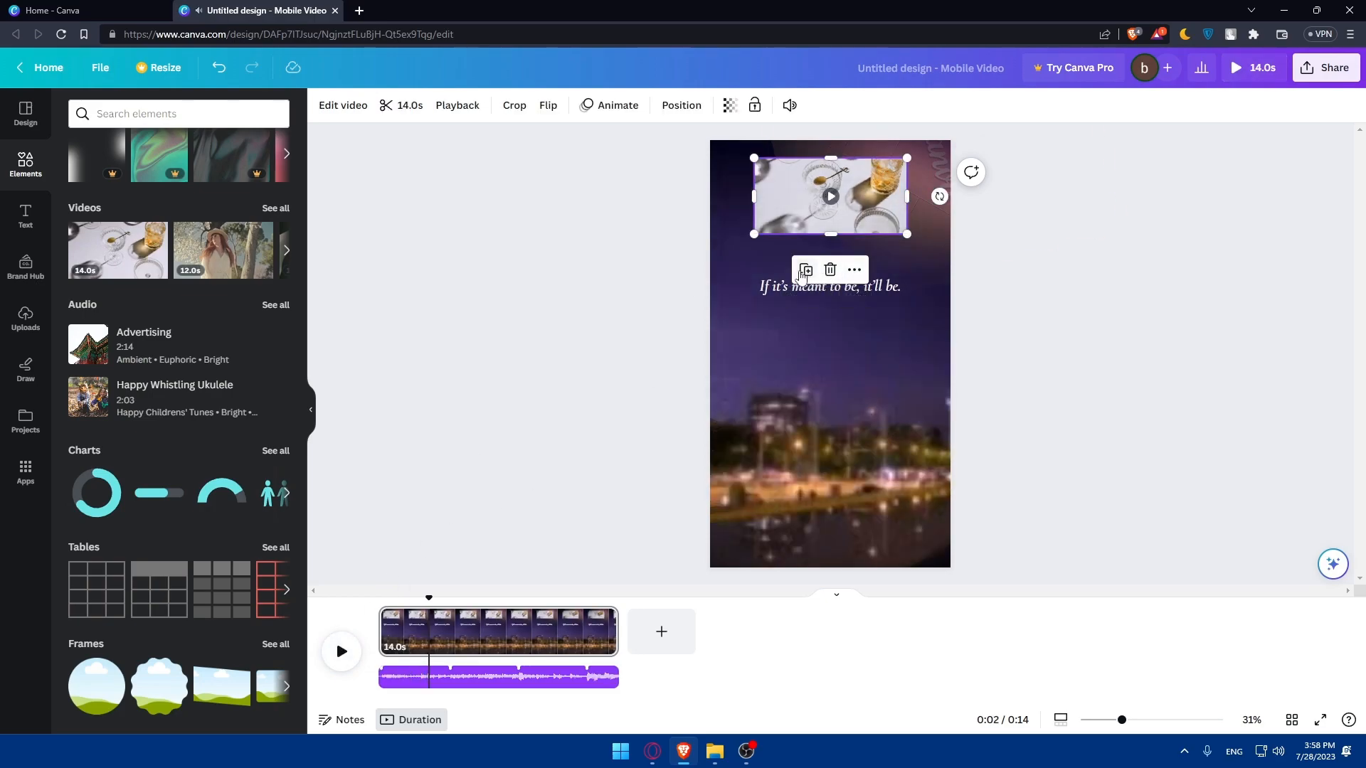
{"action": "left_click", "coordinate": [854, 269]}
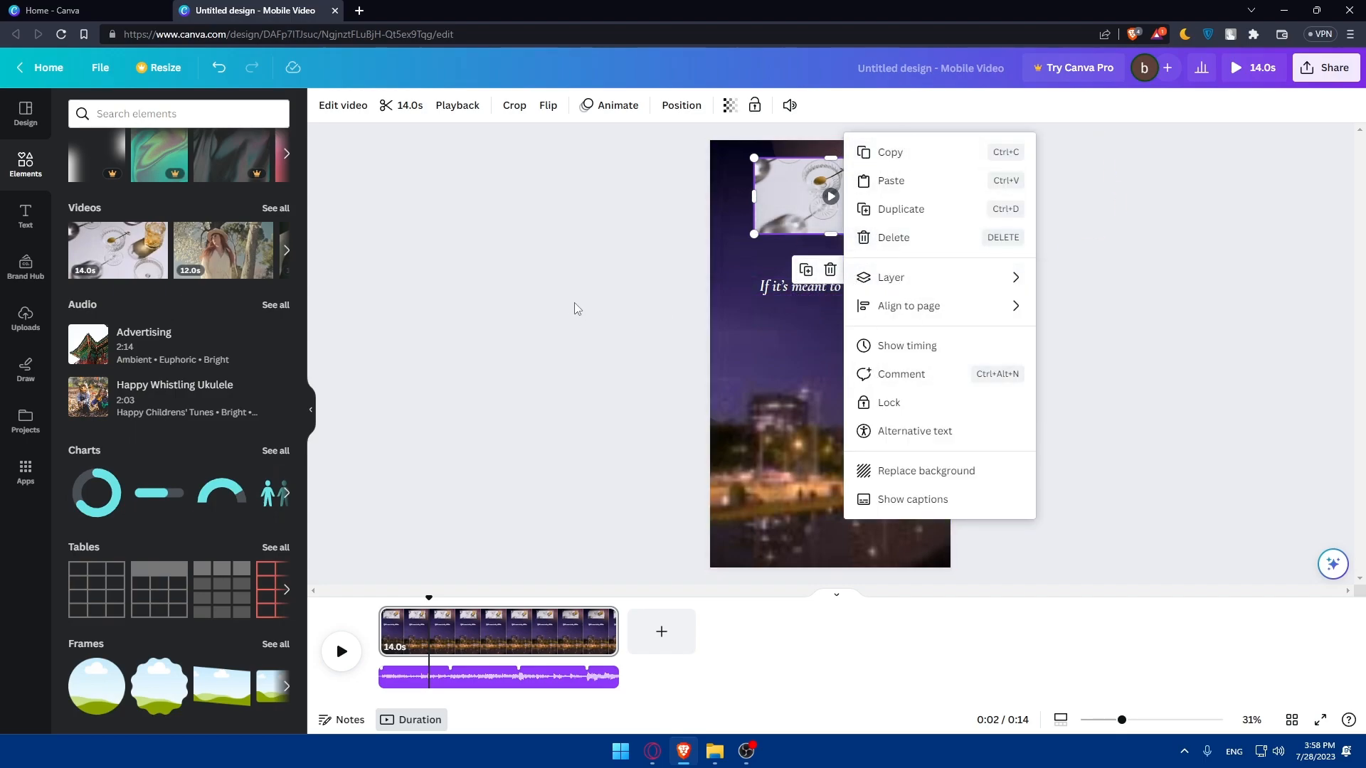
{"action": "left_click", "coordinate": [527, 289]}
- Look through the remaining element categories, including charts, tables, frames, grids and collections
{"action": "scroll", "coordinate": [131, 364], "scroll_direction": "down", "scroll_amount": 2}
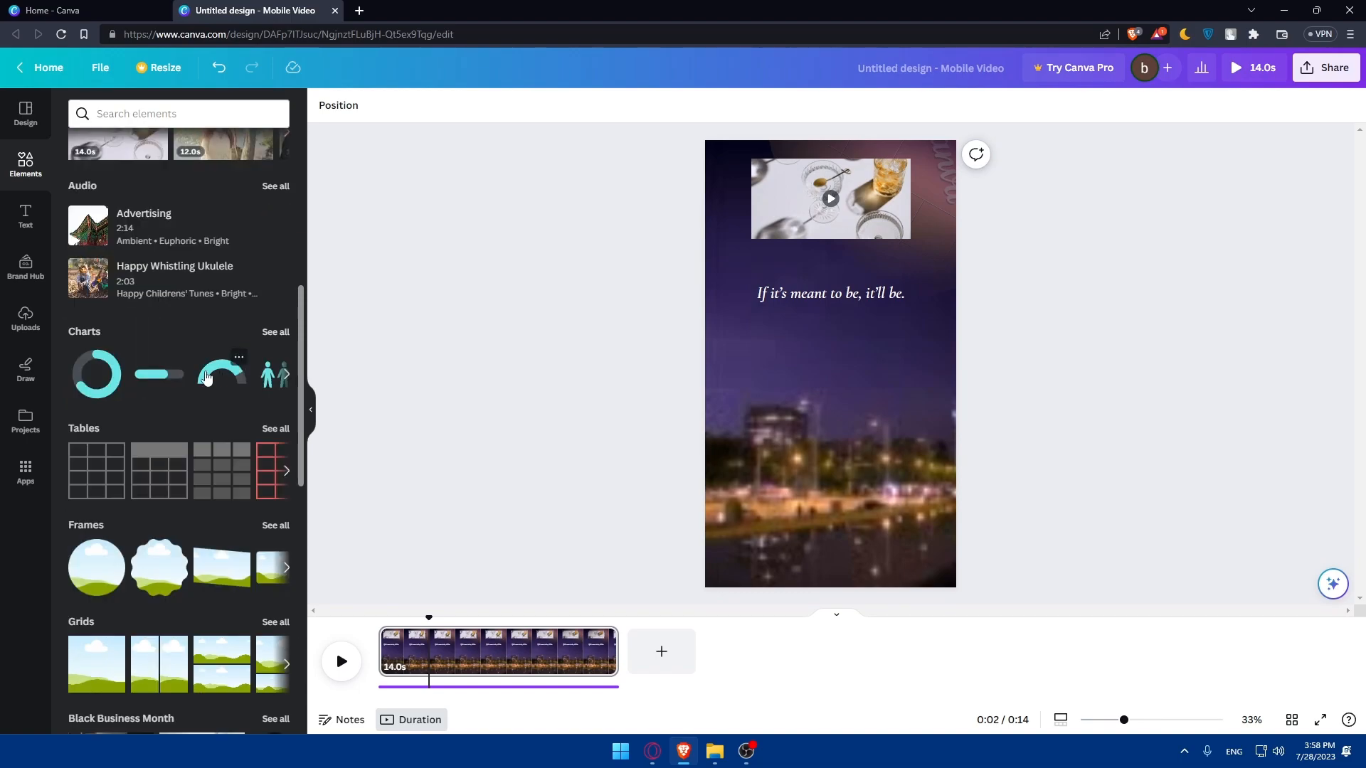
{"action": "scroll", "coordinate": [237, 400], "scroll_direction": "down", "scroll_amount": 5}
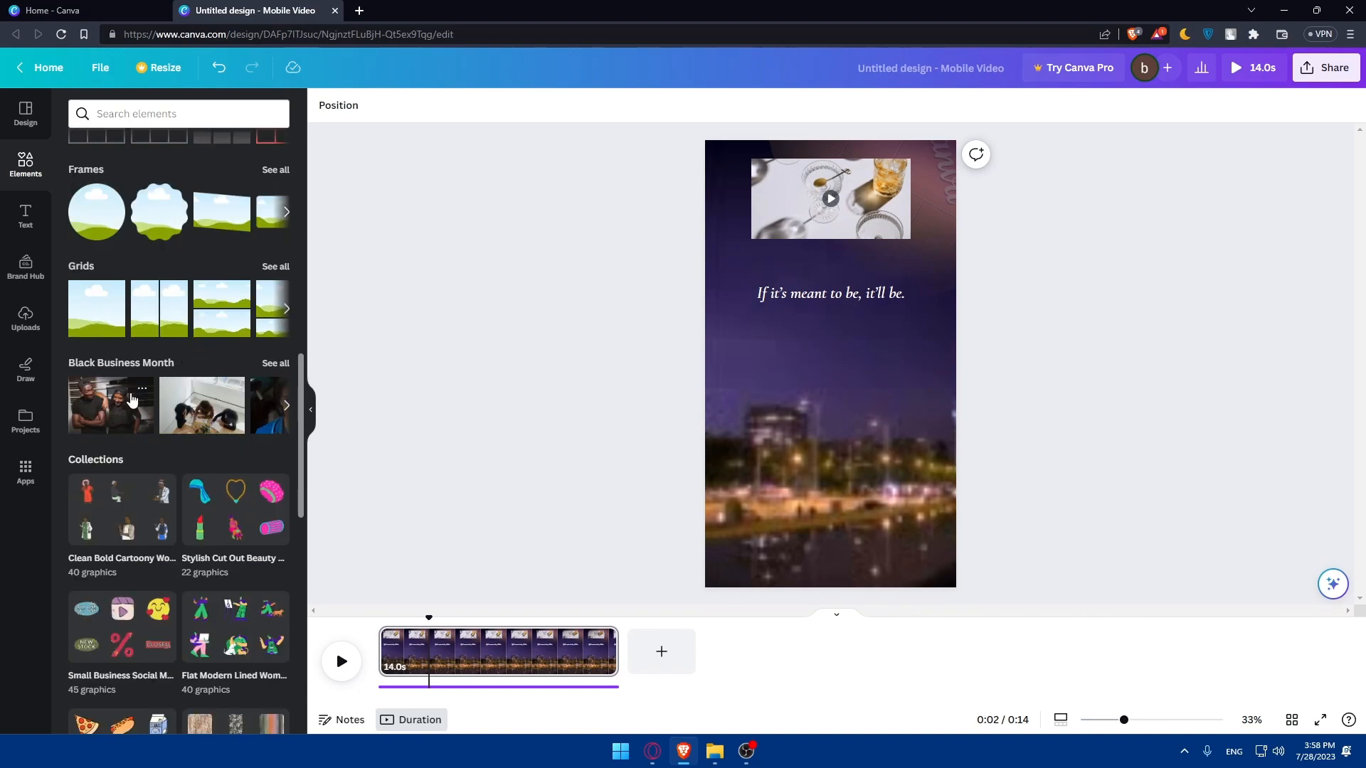
{"action": "scroll", "coordinate": [137, 396], "scroll_direction": "down", "scroll_amount": 2}
{"action": "scroll", "coordinate": [137, 396], "scroll_direction": "down", "scroll_amount": 6}
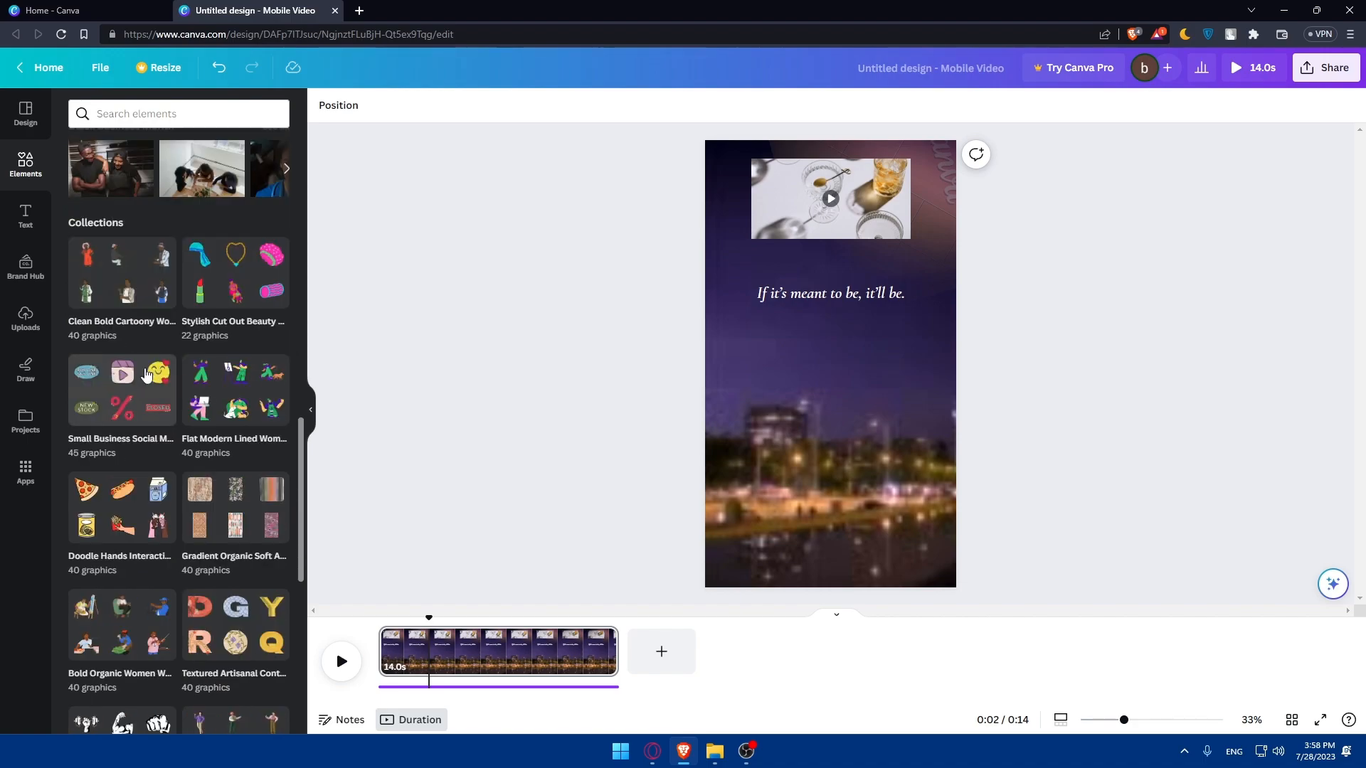
{"action": "scroll", "coordinate": [132, 427], "scroll_direction": "up", "scroll_amount": 15}
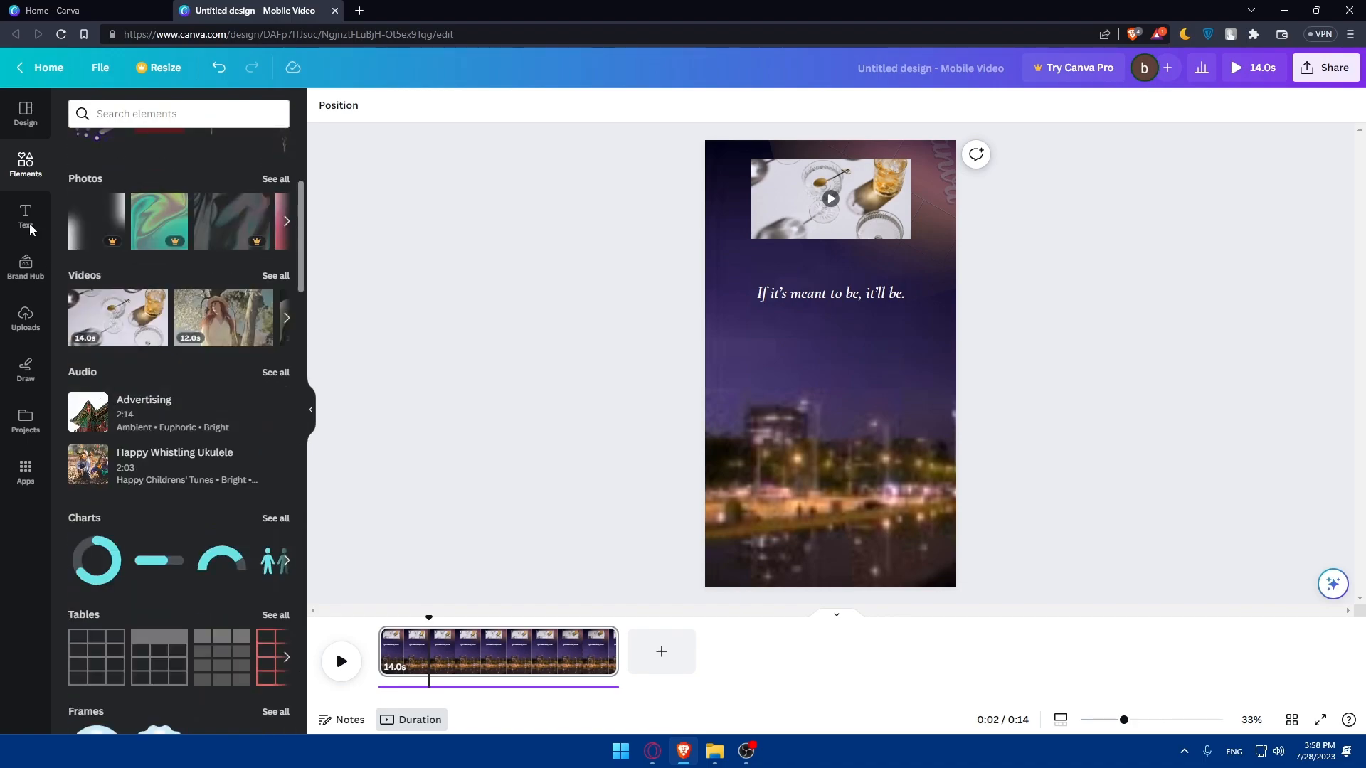
- Browse the default text styles and font combinations
{"action": "left_click", "coordinate": [26, 213]}
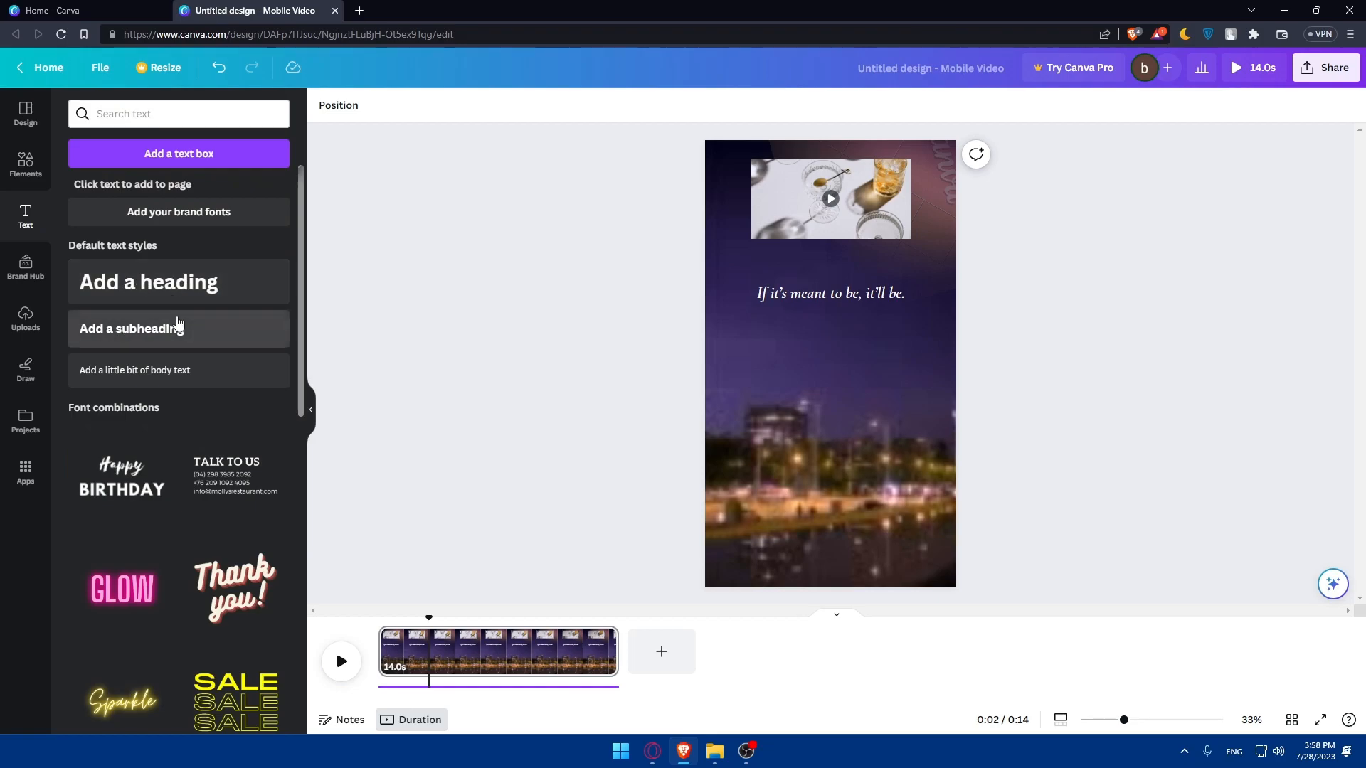
{"action": "scroll", "coordinate": [177, 516], "scroll_direction": "down", "scroll_amount": 5}
{"action": "scroll", "coordinate": [185, 491], "scroll_direction": "up", "scroll_amount": 5}
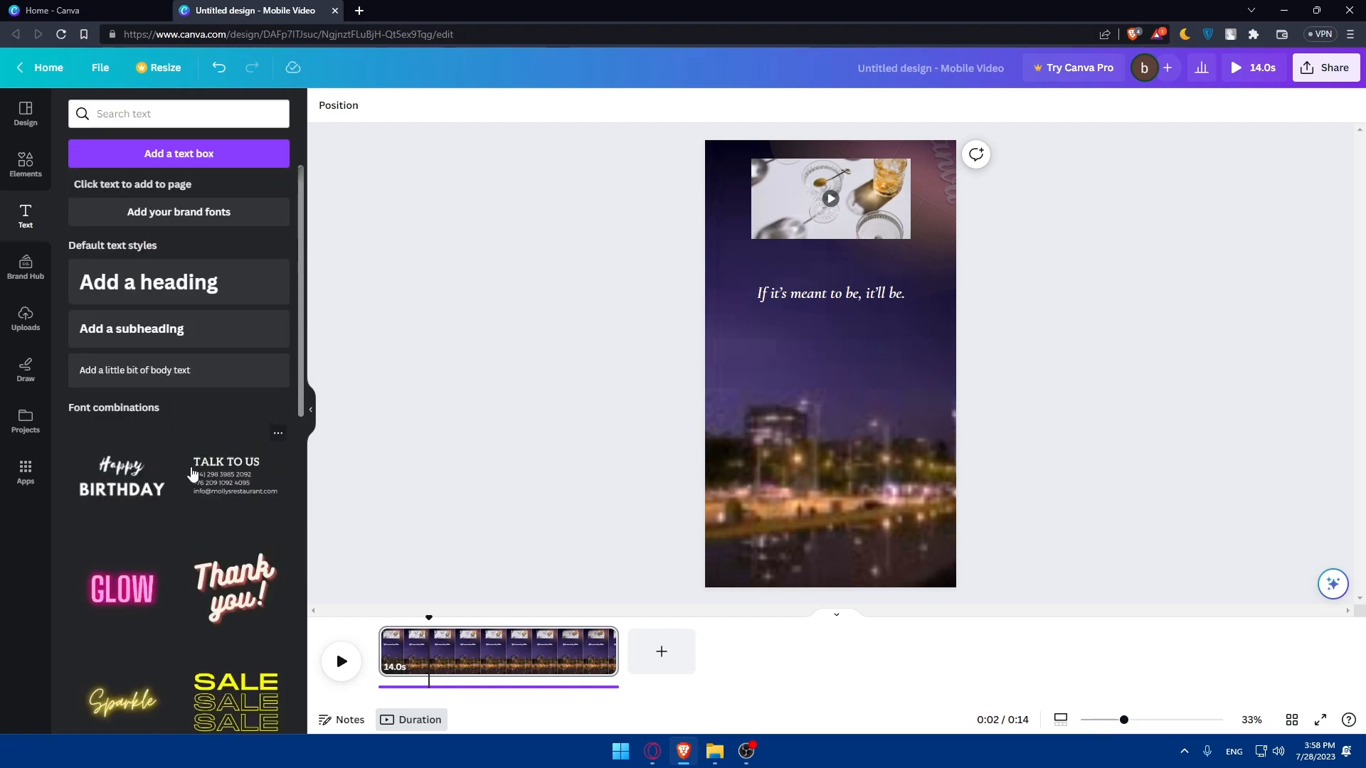
{"action": "scroll", "coordinate": [189, 403], "scroll_direction": "down", "scroll_amount": 2}
{"action": "scroll", "coordinate": [189, 407], "scroll_direction": "up", "scroll_amount": 2}
{"action": "scroll", "coordinate": [135, 491], "scroll_direction": "down", "scroll_amount": 4}
- Check the Brand Hub and the upload options for images, videos and audio
{"action": "left_click", "coordinate": [27, 269]}
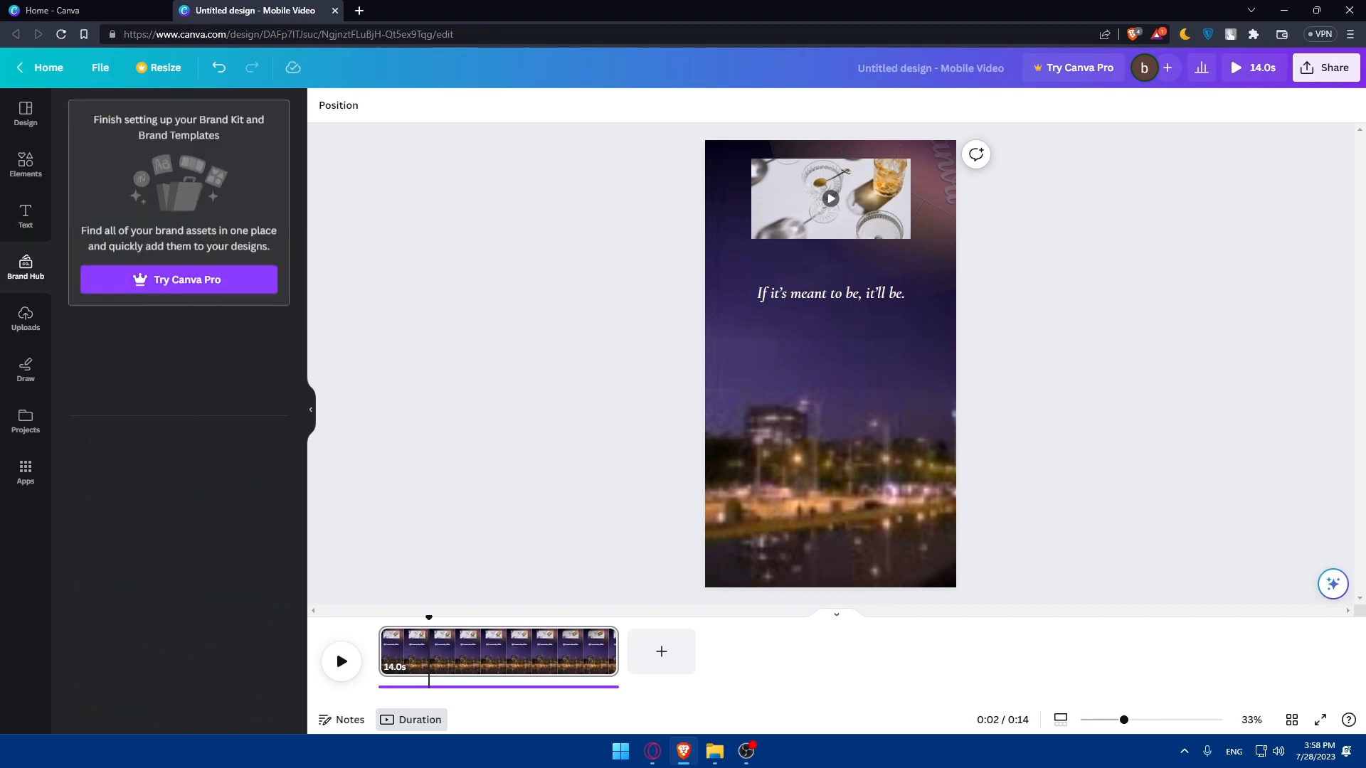
{"action": "left_click", "coordinate": [43, 318]}
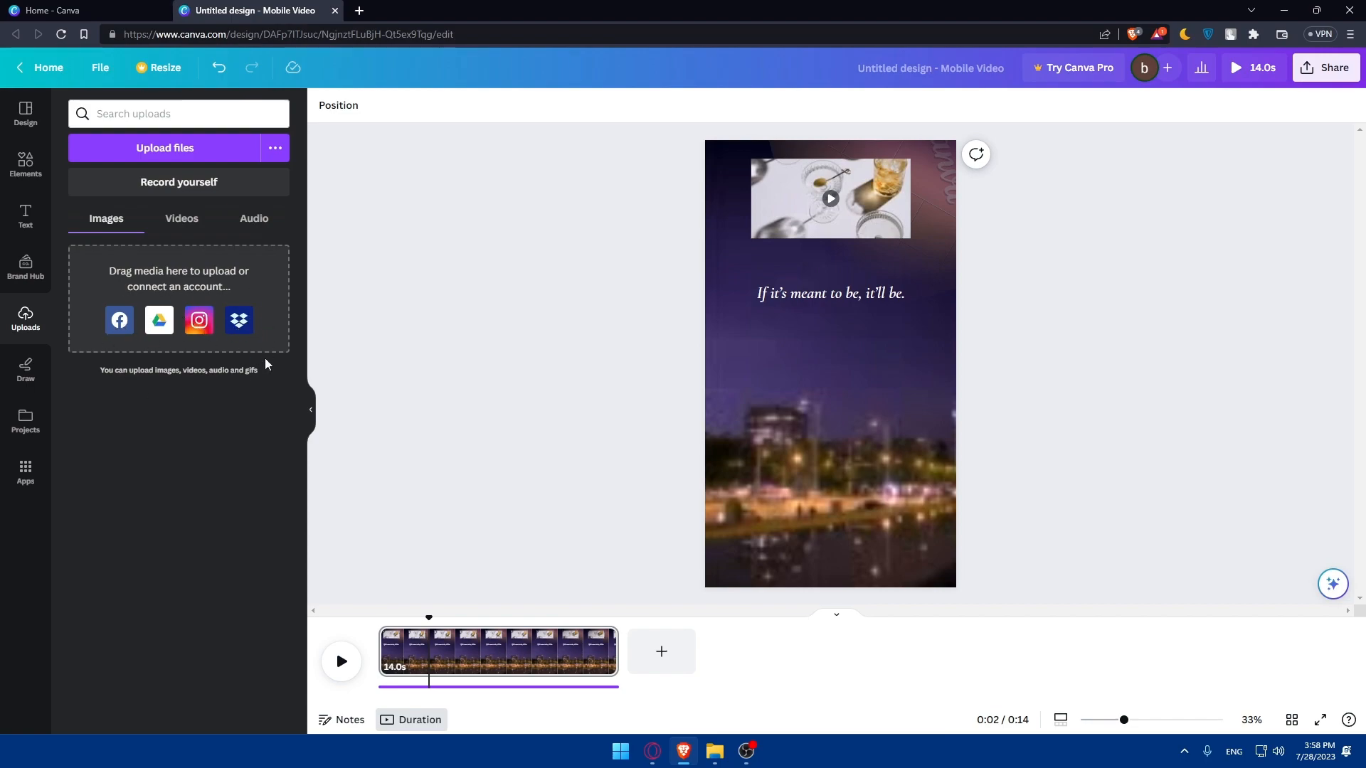
{"action": "left_click", "coordinate": [181, 218]}
{"action": "left_click", "coordinate": [249, 218]}
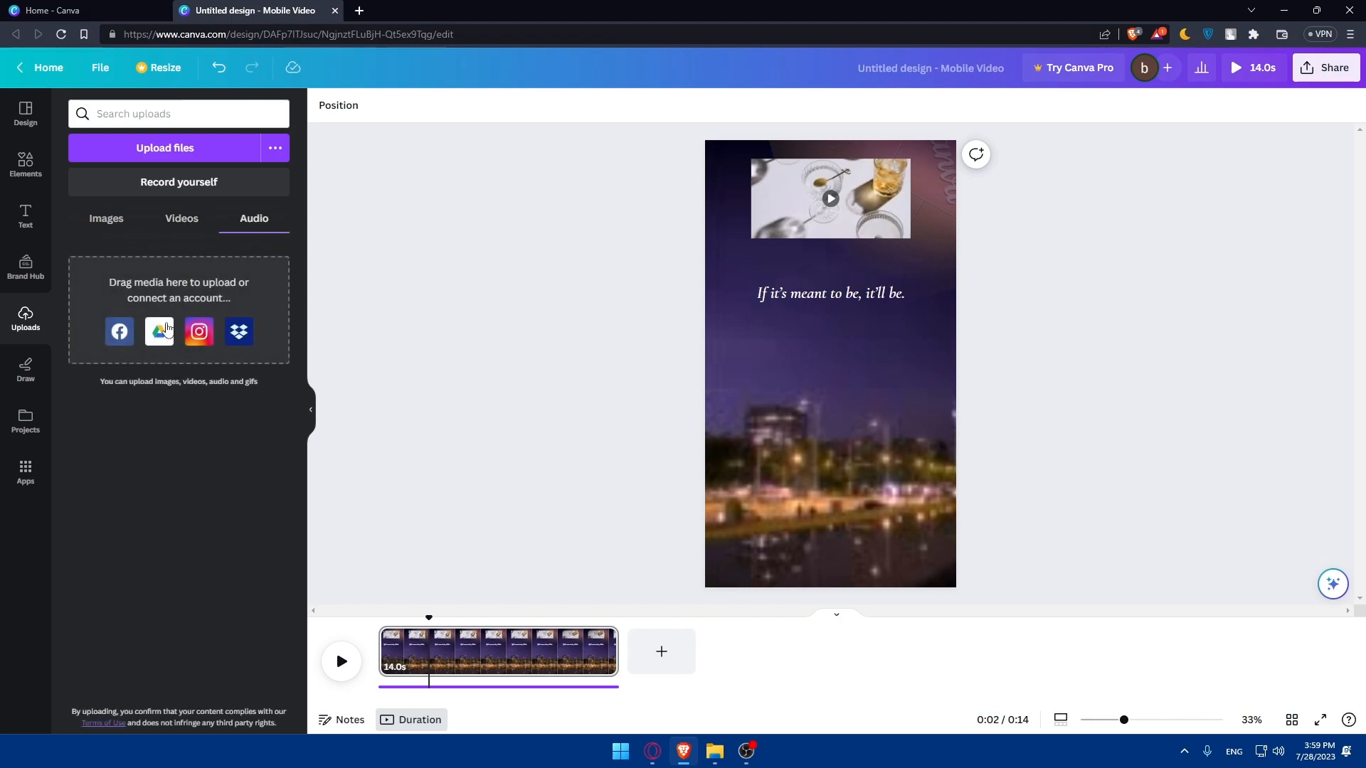
{"action": "left_click", "coordinate": [178, 153]}
{"action": "left_click", "coordinate": [666, 11]}
- Scribble with the red marker below the quote and draw a yellow highlighter stroke near the page's left edge
{"action": "left_click", "coordinate": [18, 377]}
{"action": "mouse_move", "coordinate": [696, 377]}
{"action": "left_mouse_down"}
{"action": "mouse_move", "coordinate": [755, 402]}
{"action": "mouse_move", "coordinate": [691, 351]}
{"action": "mouse_move", "coordinate": [734, 390]}
{"action": "mouse_move", "coordinate": [759, 369]}
{"action": "left_mouse_up"}
{"action": "left_click_drag", "start_coordinate": [747, 359], "coordinate": [761, 385]}
{"action": "left_click_drag", "start_coordinate": [759, 306], "coordinate": [695, 412]}
{"action": "left_click_drag", "start_coordinate": [771, 354], "coordinate": [743, 335]}
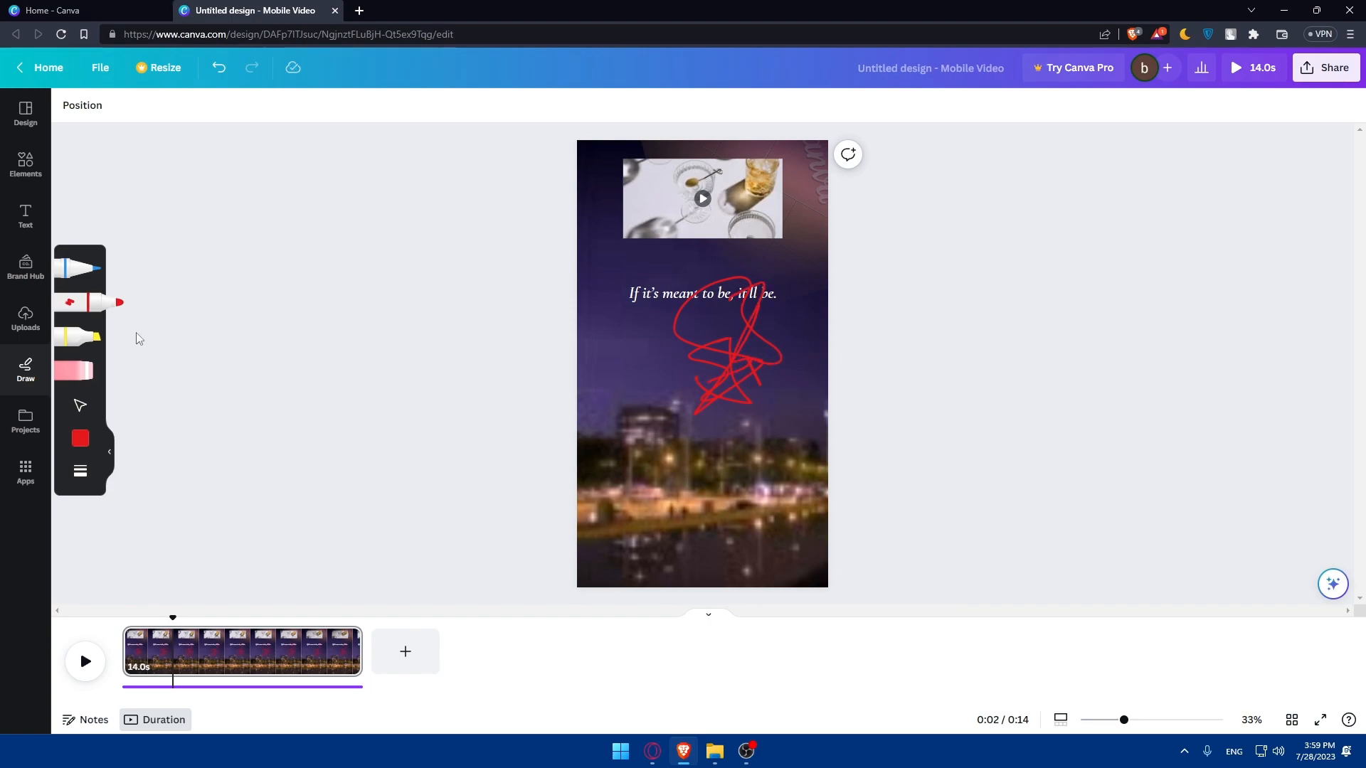
{"action": "left_click", "coordinate": [78, 336]}
{"action": "left_click_drag", "start_coordinate": [589, 360], "coordinate": [651, 435]}
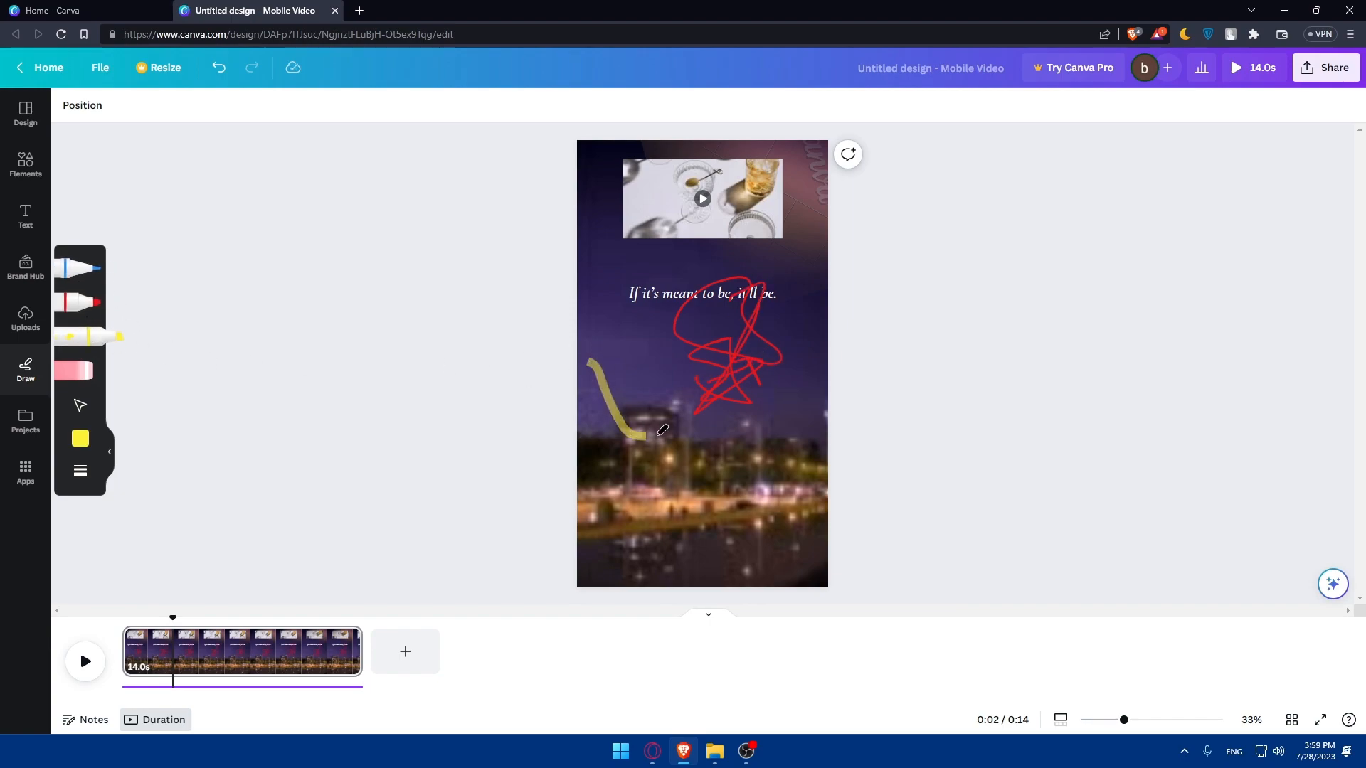
- Draw a second yellow highlighter curve and a thin blue pen scribble on the page below the quote
{"action": "left_click_drag", "start_coordinate": [653, 345], "coordinate": [715, 426]}
{"action": "left_click", "coordinate": [98, 280]}
{"action": "mouse_move", "coordinate": [674, 329]}
{"action": "left_mouse_down"}
{"action": "mouse_move", "coordinate": [711, 417]}
{"action": "mouse_move", "coordinate": [769, 354]}
{"action": "left_mouse_up"}
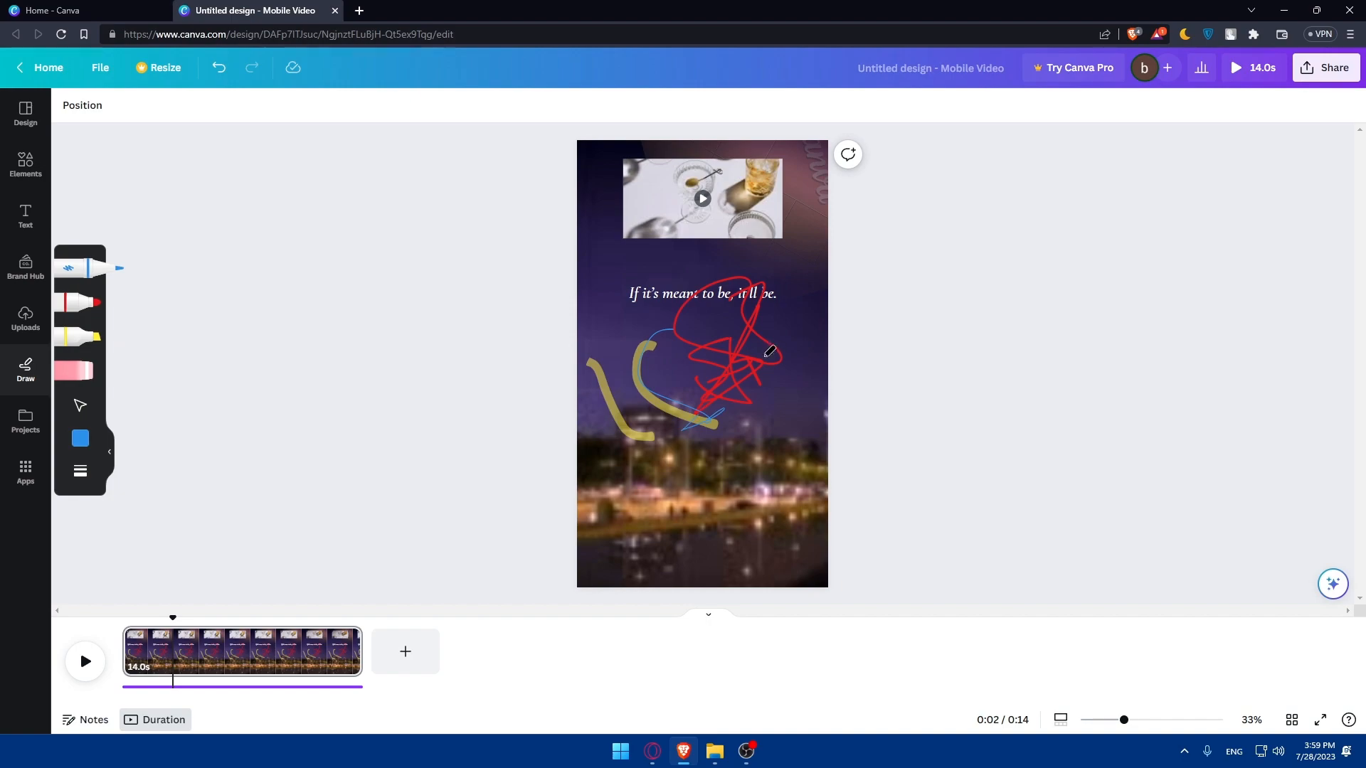
- Erase all the highlighter, marker and pen strokes from the page
{"action": "left_click", "coordinate": [77, 370]}
{"action": "mouse_move", "coordinate": [644, 345]}
{"action": "left_mouse_down"}
{"action": "mouse_move", "coordinate": [768, 360]}
{"action": "mouse_move", "coordinate": [612, 395]}
{"action": "left_mouse_up"}
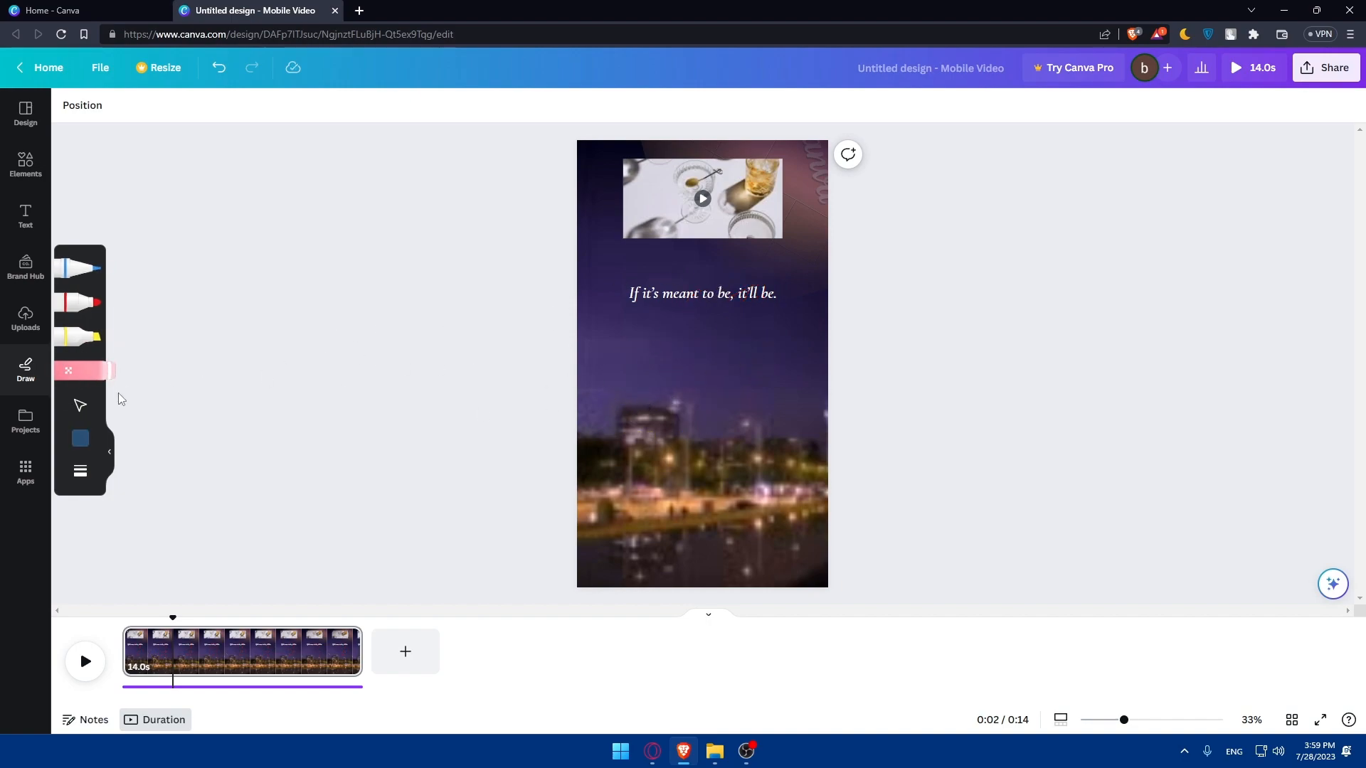
- Check the saved designs and folders in Projects and browse the Canva apps by category
{"action": "left_click", "coordinate": [25, 417]}
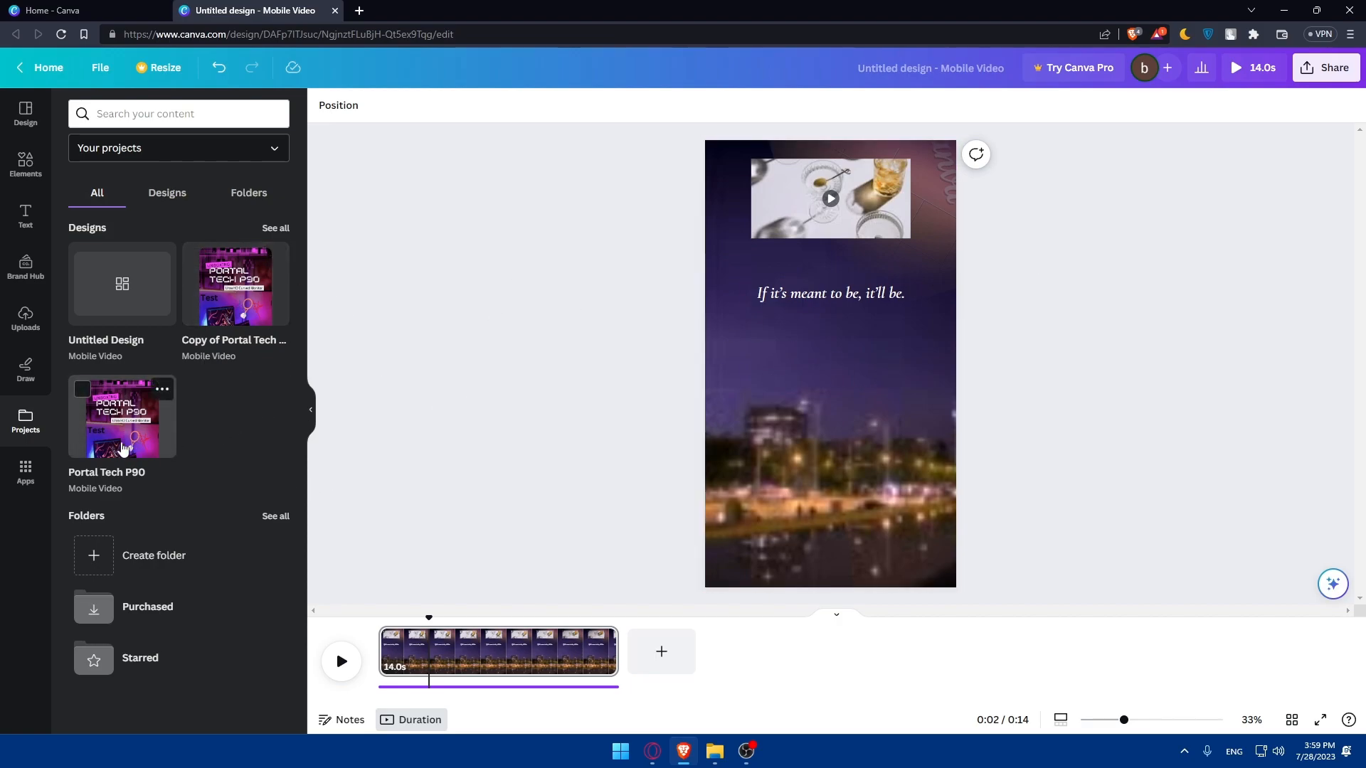
{"action": "left_click", "coordinate": [26, 469]}
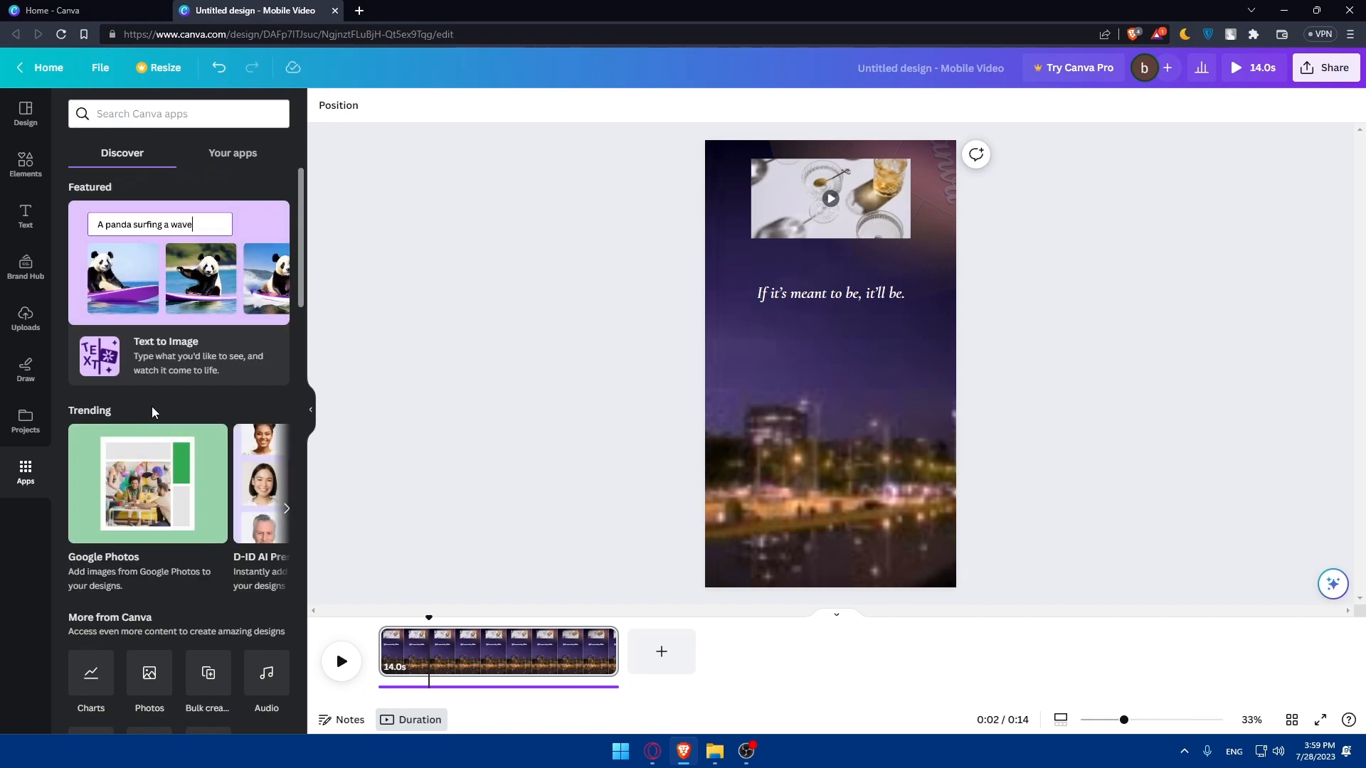
{"action": "scroll", "coordinate": [166, 380], "scroll_direction": "down", "scroll_amount": 8}
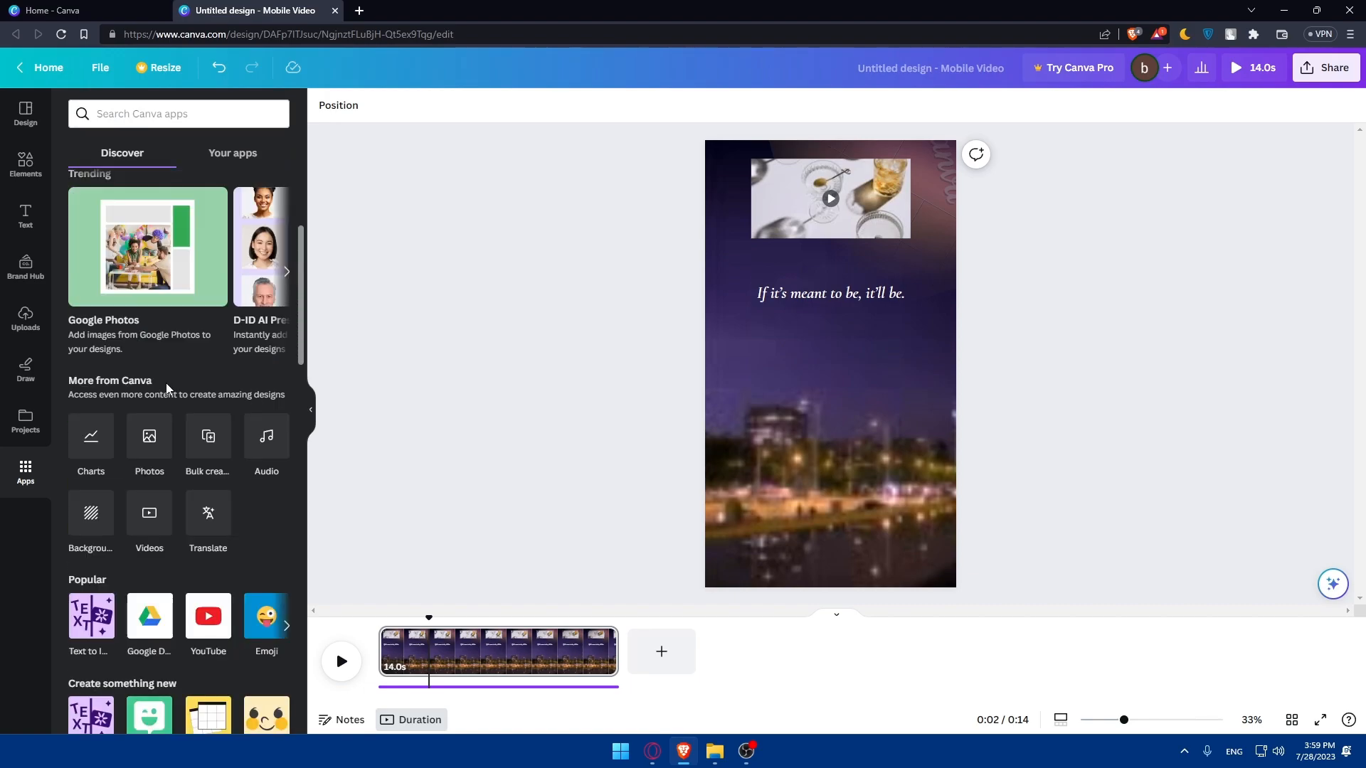
{"action": "scroll", "coordinate": [167, 387], "scroll_direction": "up", "scroll_amount": 8}
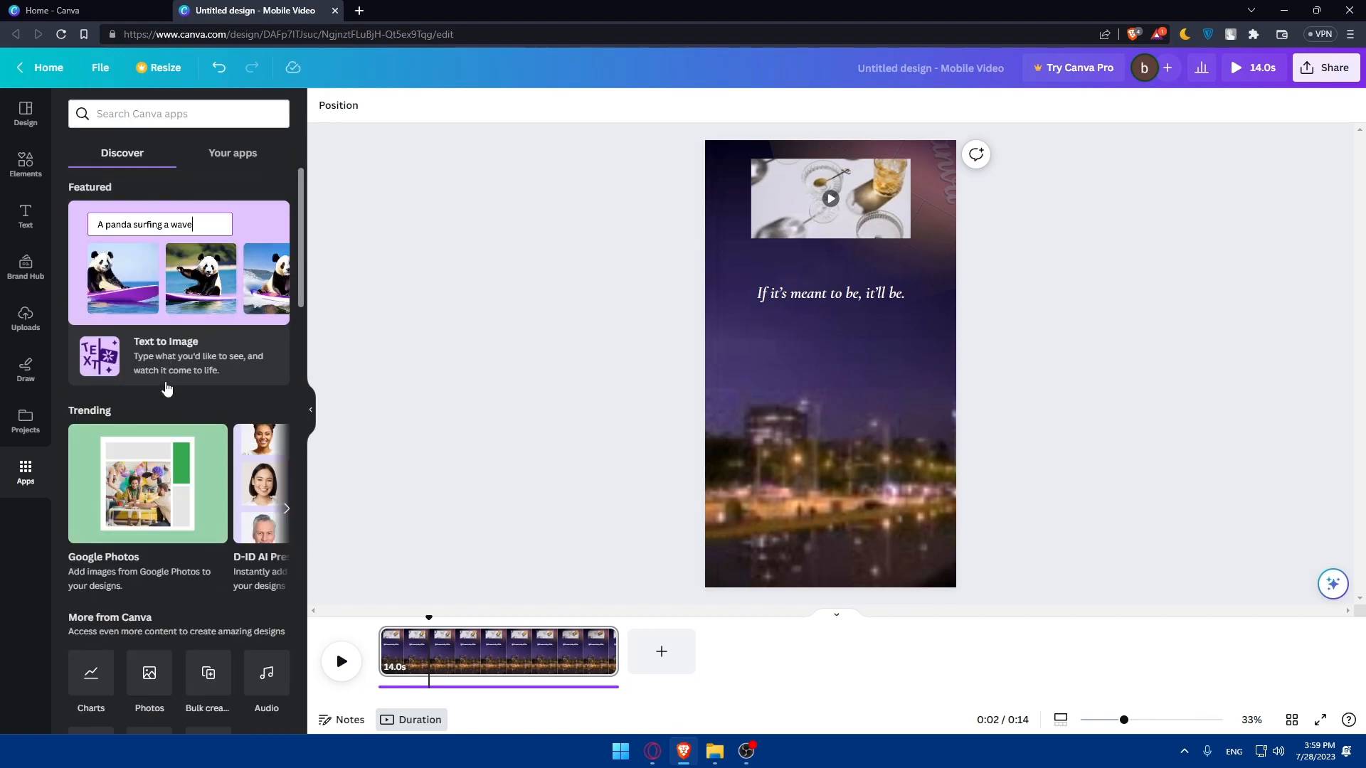
{"action": "scroll", "coordinate": [166, 386], "scroll_direction": "down", "scroll_amount": 5}
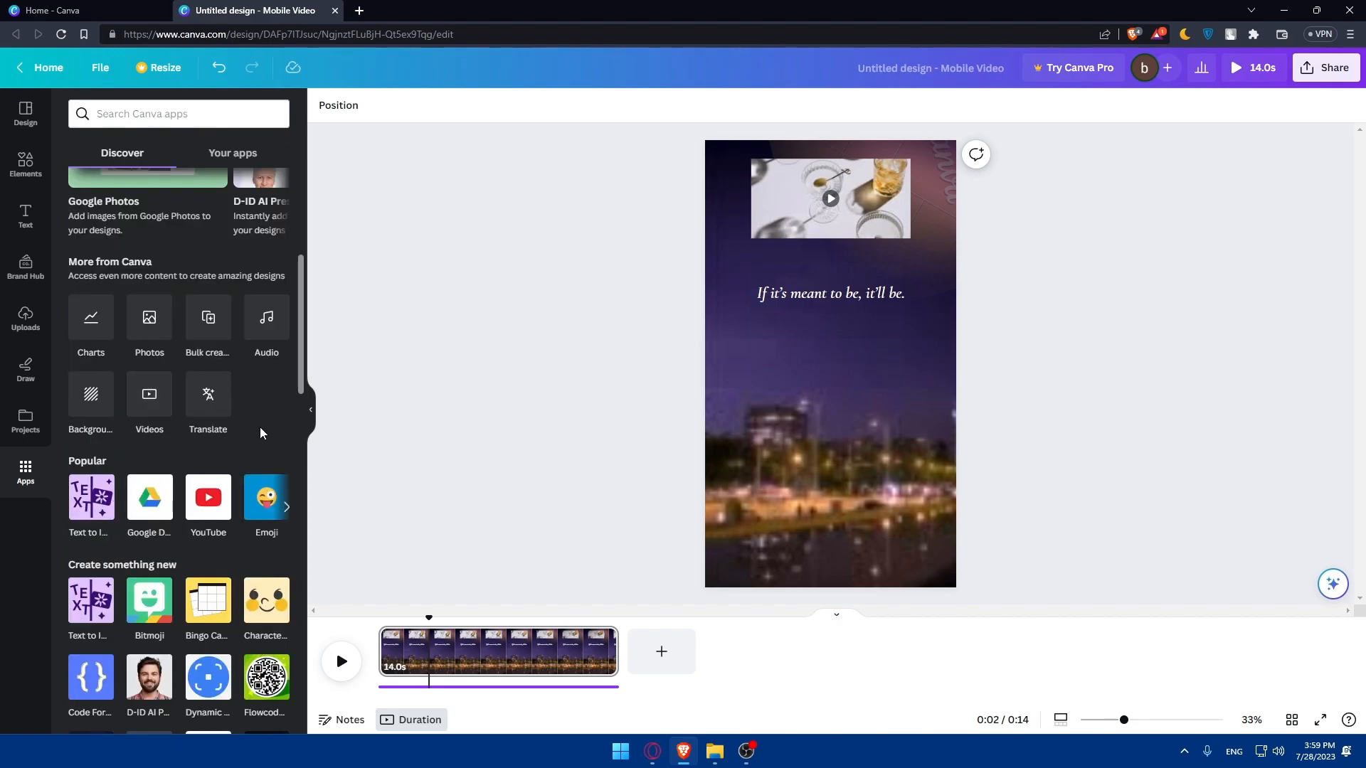
{"action": "scroll", "coordinate": [259, 416], "scroll_direction": "down", "scroll_amount": 2}
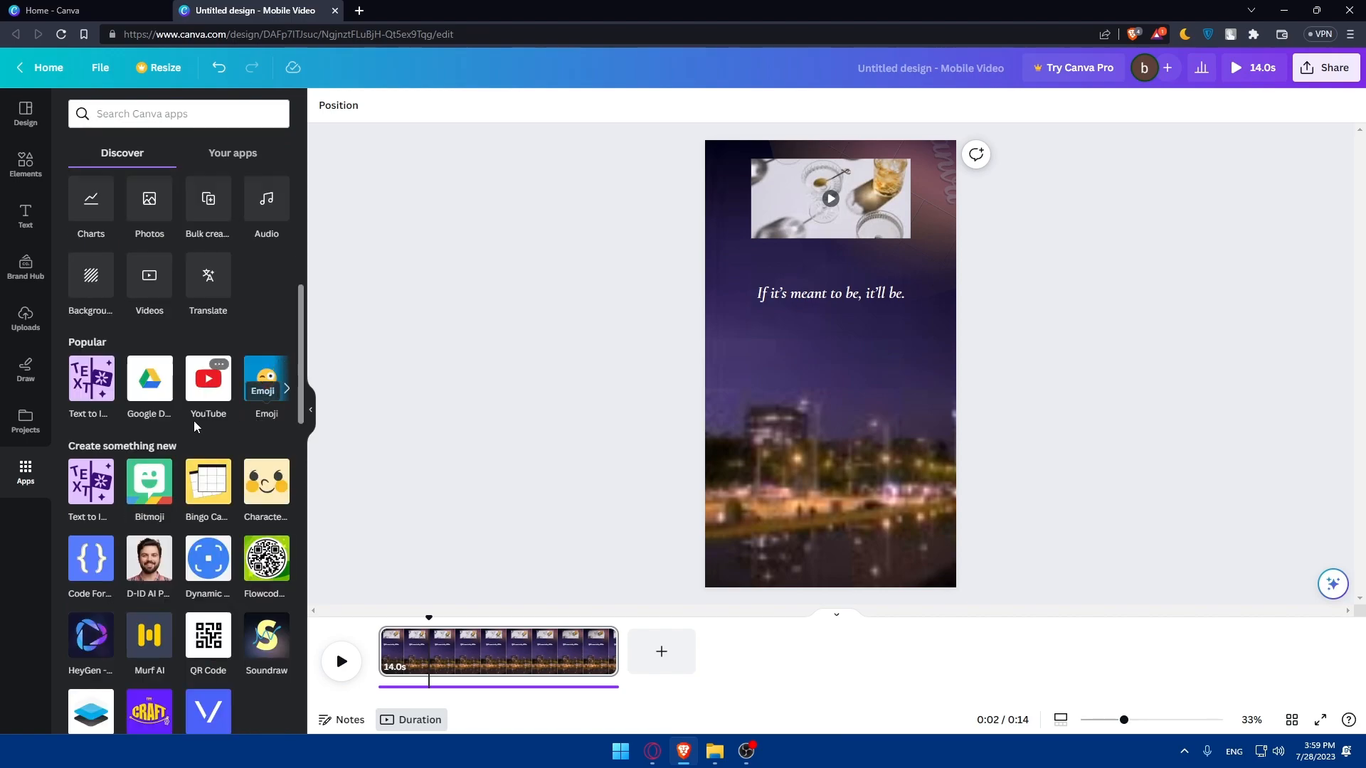
{"action": "scroll", "coordinate": [165, 407], "scroll_direction": "down", "scroll_amount": 10}
{"action": "scroll", "coordinate": [175, 399], "scroll_direction": "up", "scroll_amount": 15}
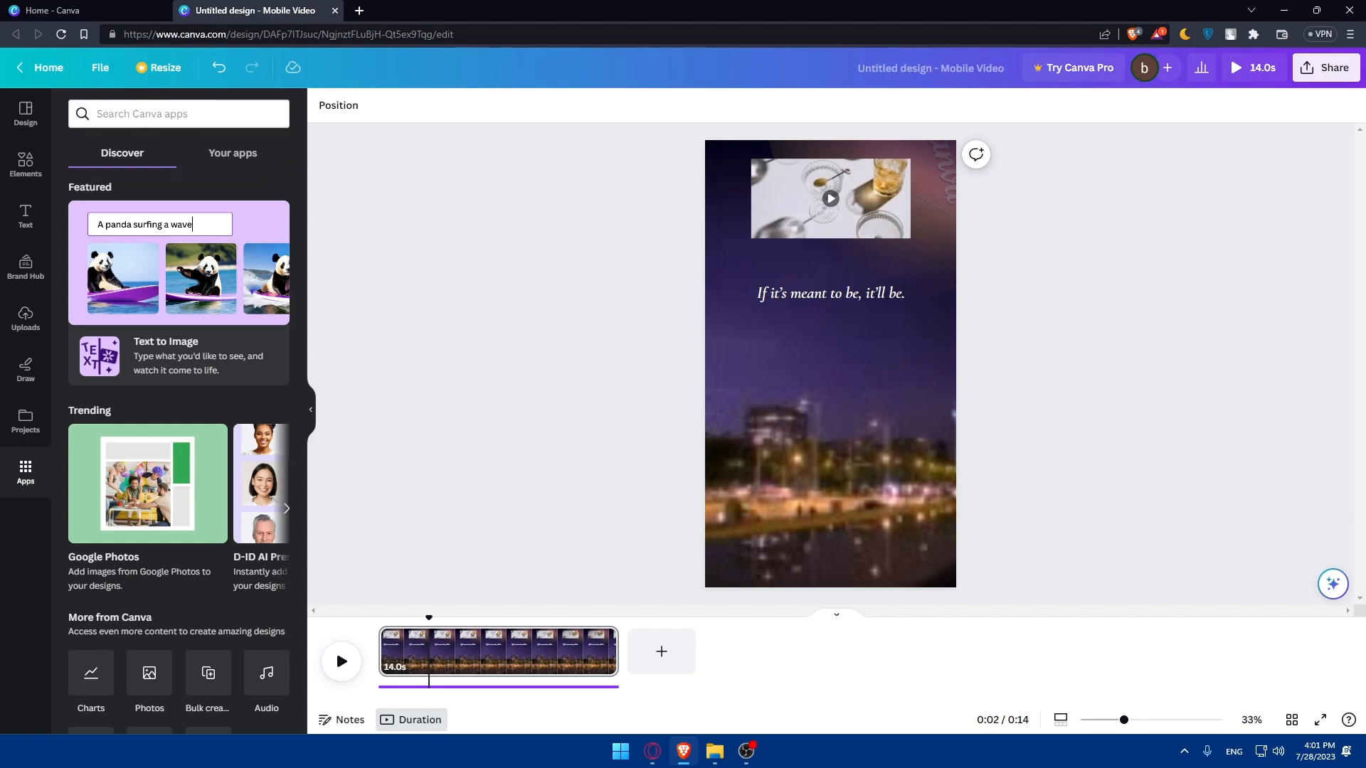
- Open etsy.com in a new browser tab and go to the shop's listings in Shop Manager
{"action": "left_click", "coordinate": [360, 10]}
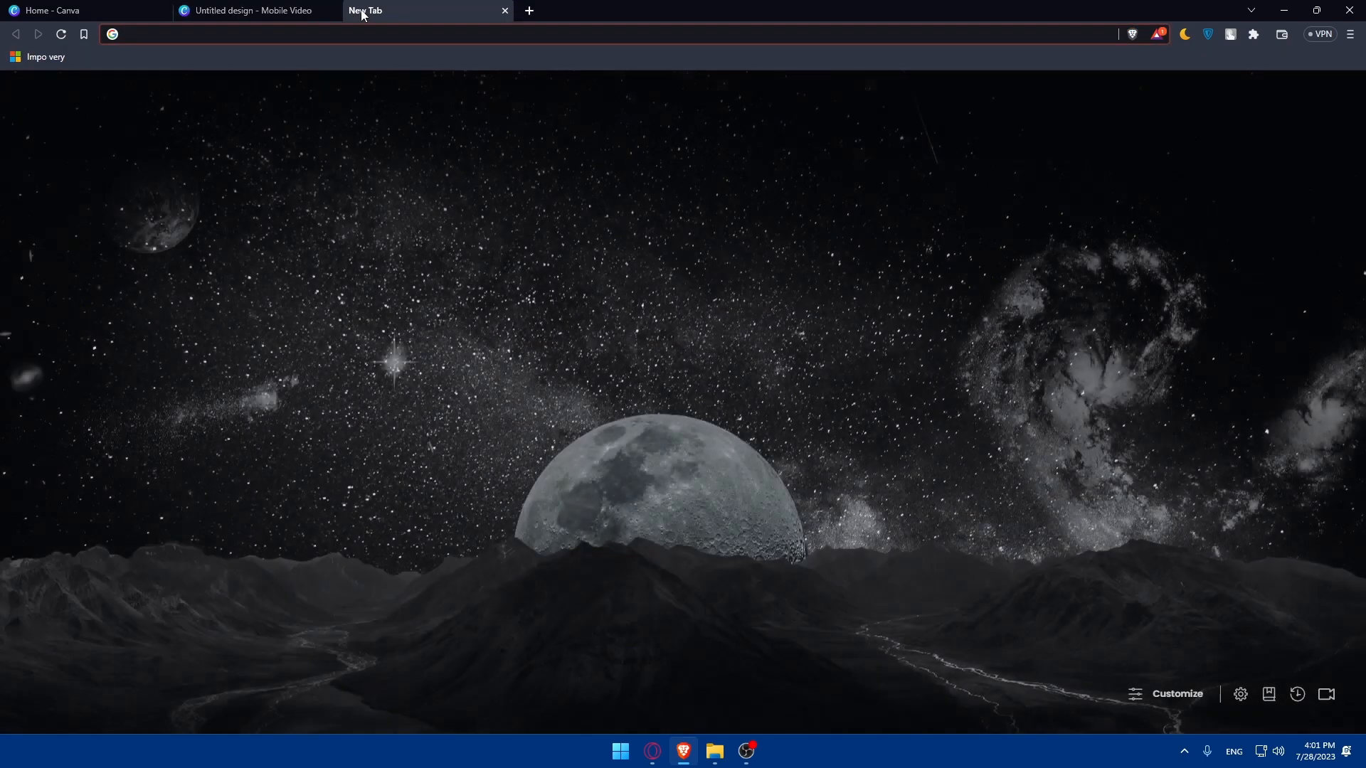
{"action": "type", "text": "es"}
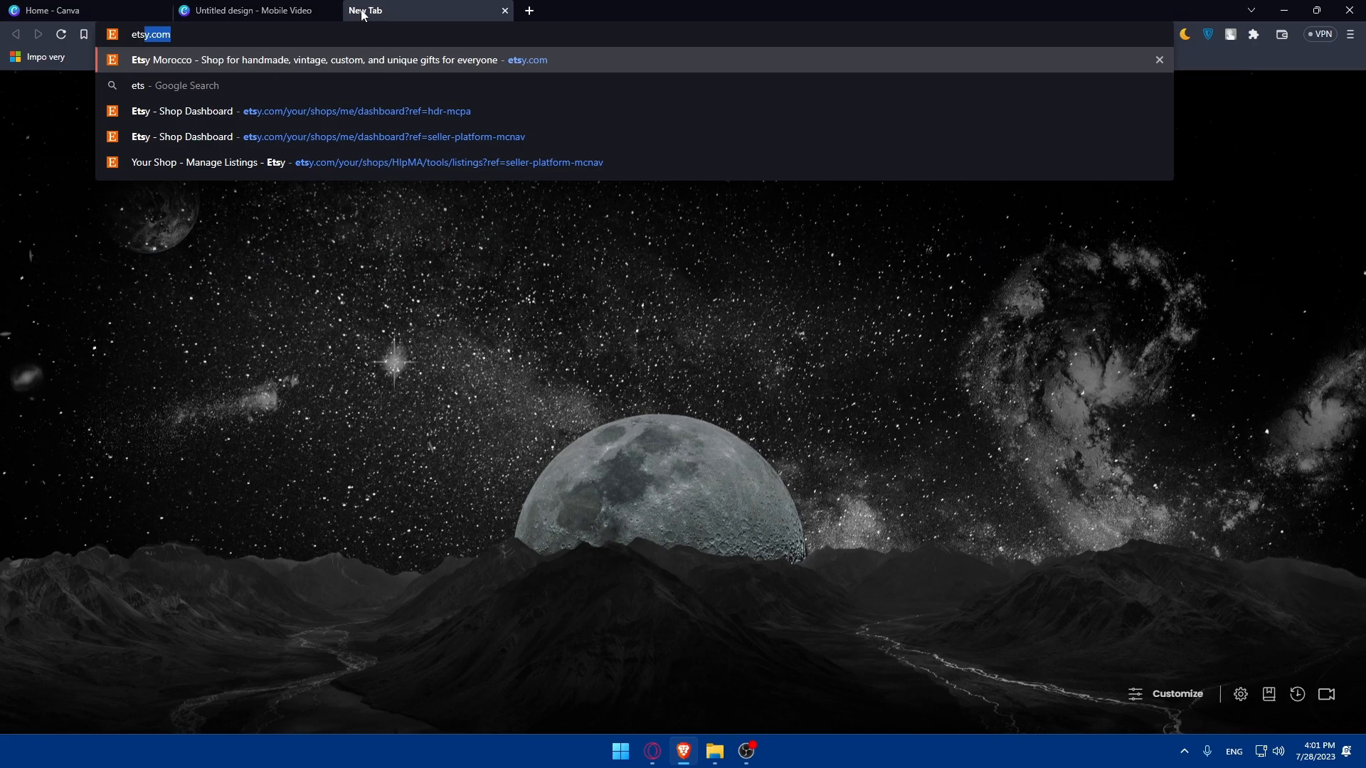
{"action": "key", "text": "Return"}
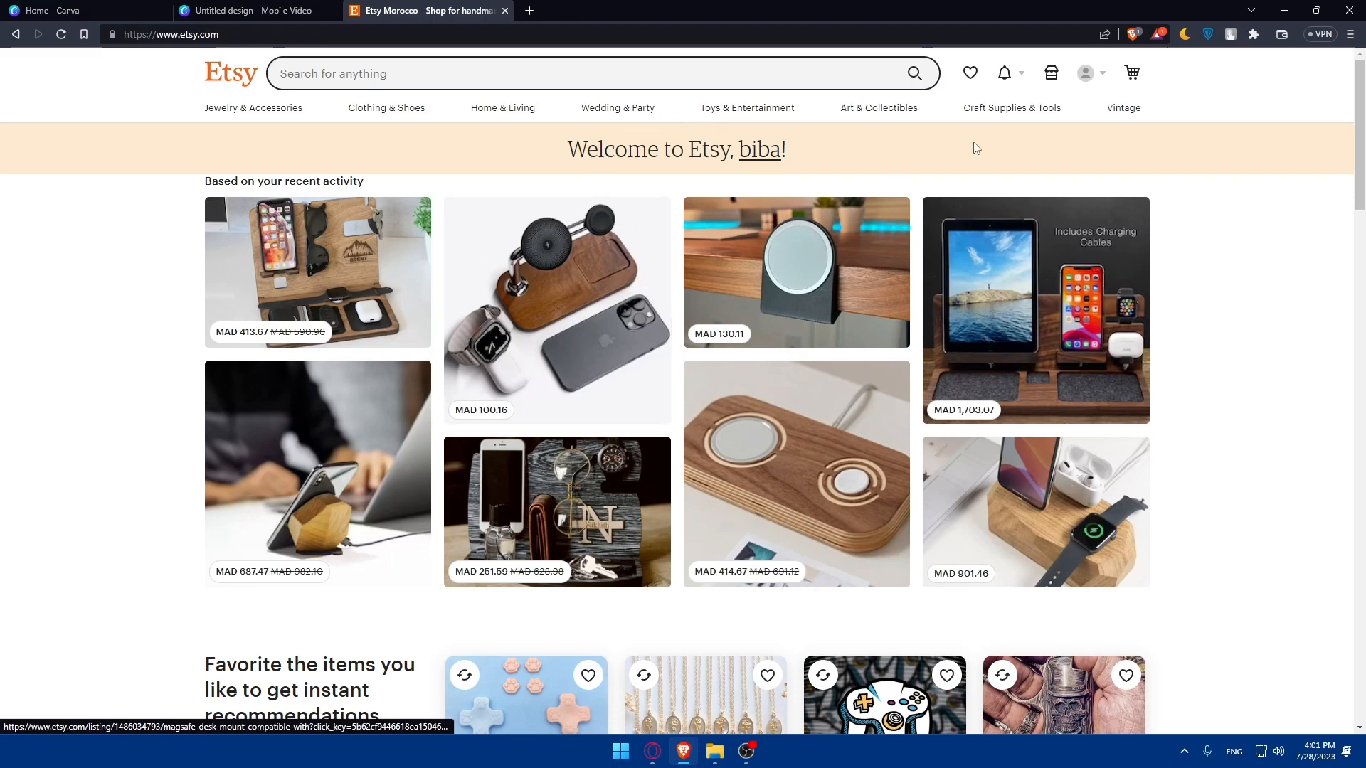
{"action": "left_click", "coordinate": [1087, 74]}
{"action": "left_click", "coordinate": [1052, 75]}
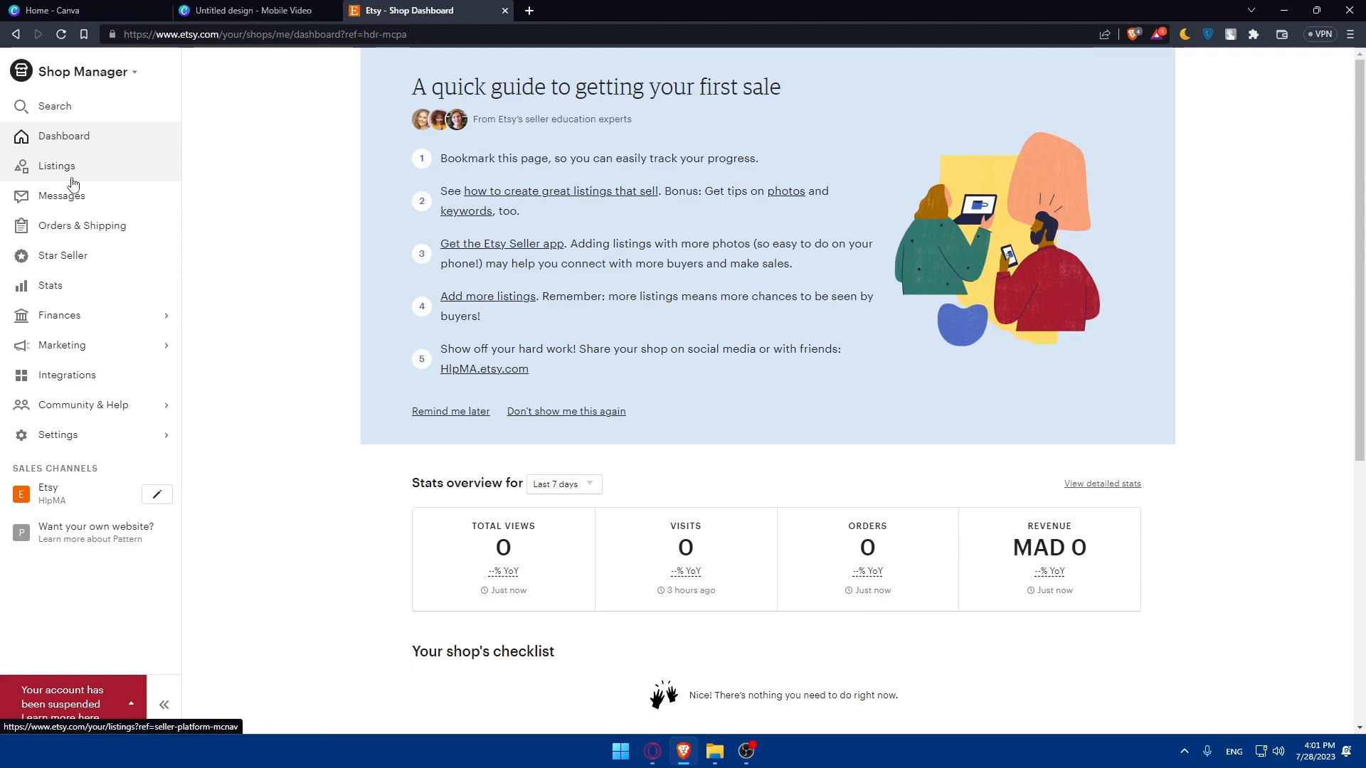
{"action": "left_click", "coordinate": [72, 184]}
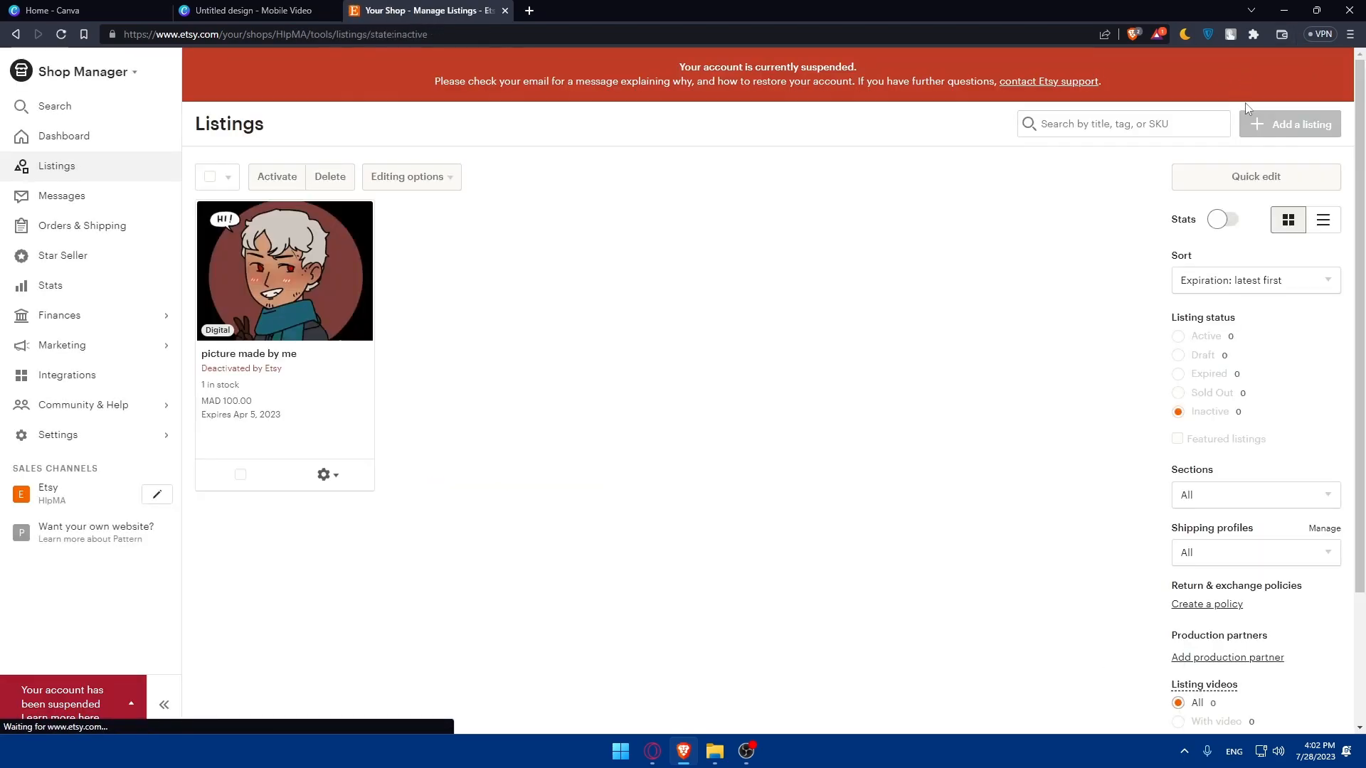
- Open the "picture made by me" listing for editing, review its sections through returns and exchanges, and save it
{"action": "left_click", "coordinate": [328, 475]}
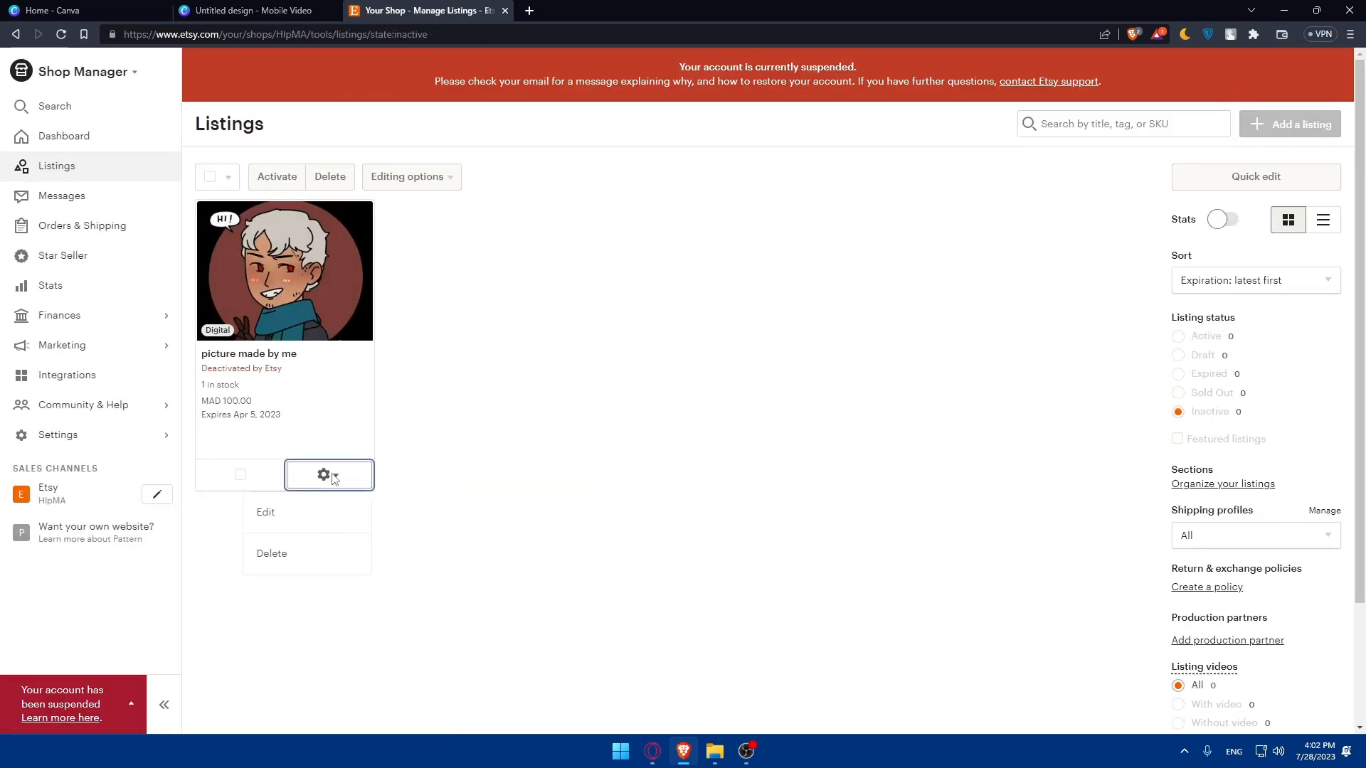
{"action": "left_click", "coordinate": [265, 513]}
{"action": "scroll", "coordinate": [712, 377], "scroll_direction": "down", "scroll_amount": 15}
{"action": "scroll", "coordinate": [722, 400], "scroll_direction": "up", "scroll_amount": 5}
{"action": "scroll", "coordinate": [722, 397], "scroll_direction": "down", "scroll_amount": 10}
{"action": "scroll", "coordinate": [451, 283], "scroll_direction": "down", "scroll_amount": 10}
{"action": "scroll", "coordinate": [570, 296], "scroll_direction": "up", "scroll_amount": 3}
{"action": "scroll", "coordinate": [548, 250], "scroll_direction": "down", "scroll_amount": 9}
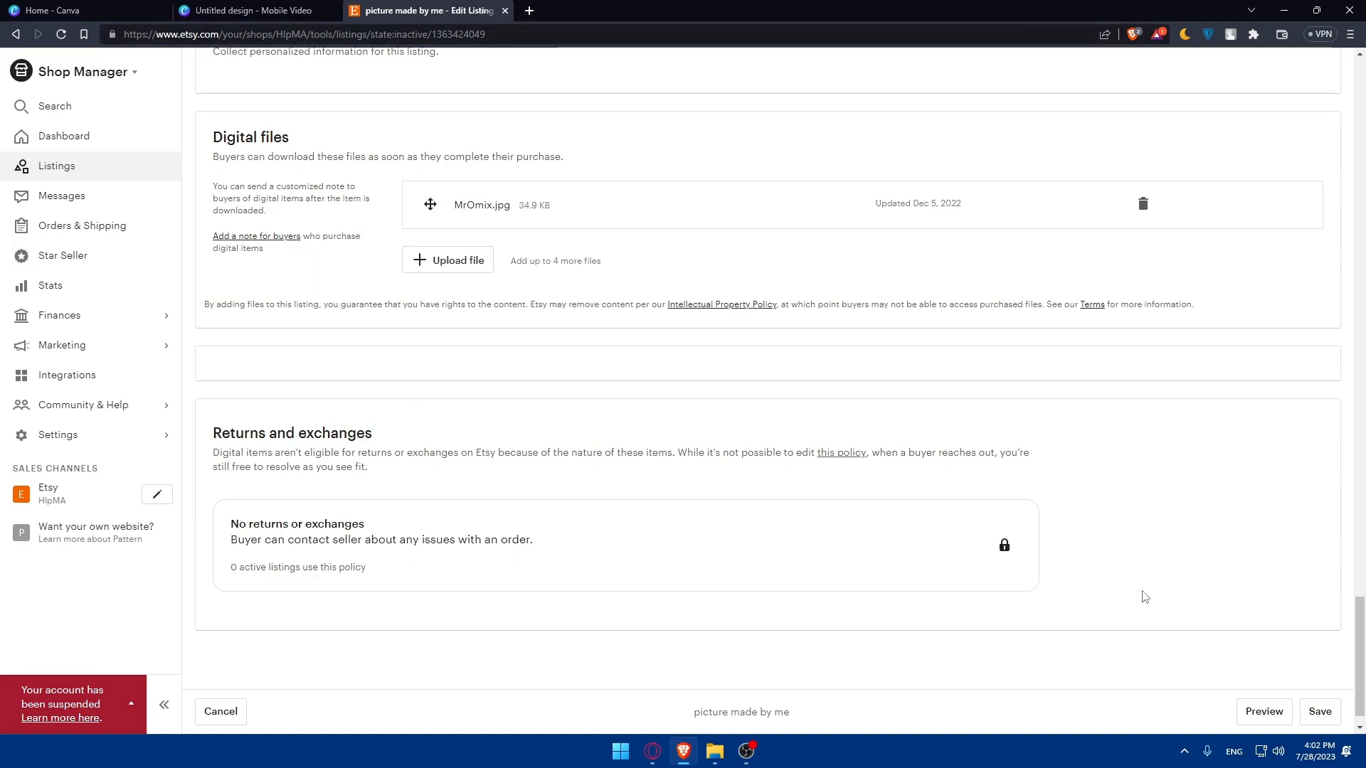
{"action": "left_click", "coordinate": [1318, 712]}
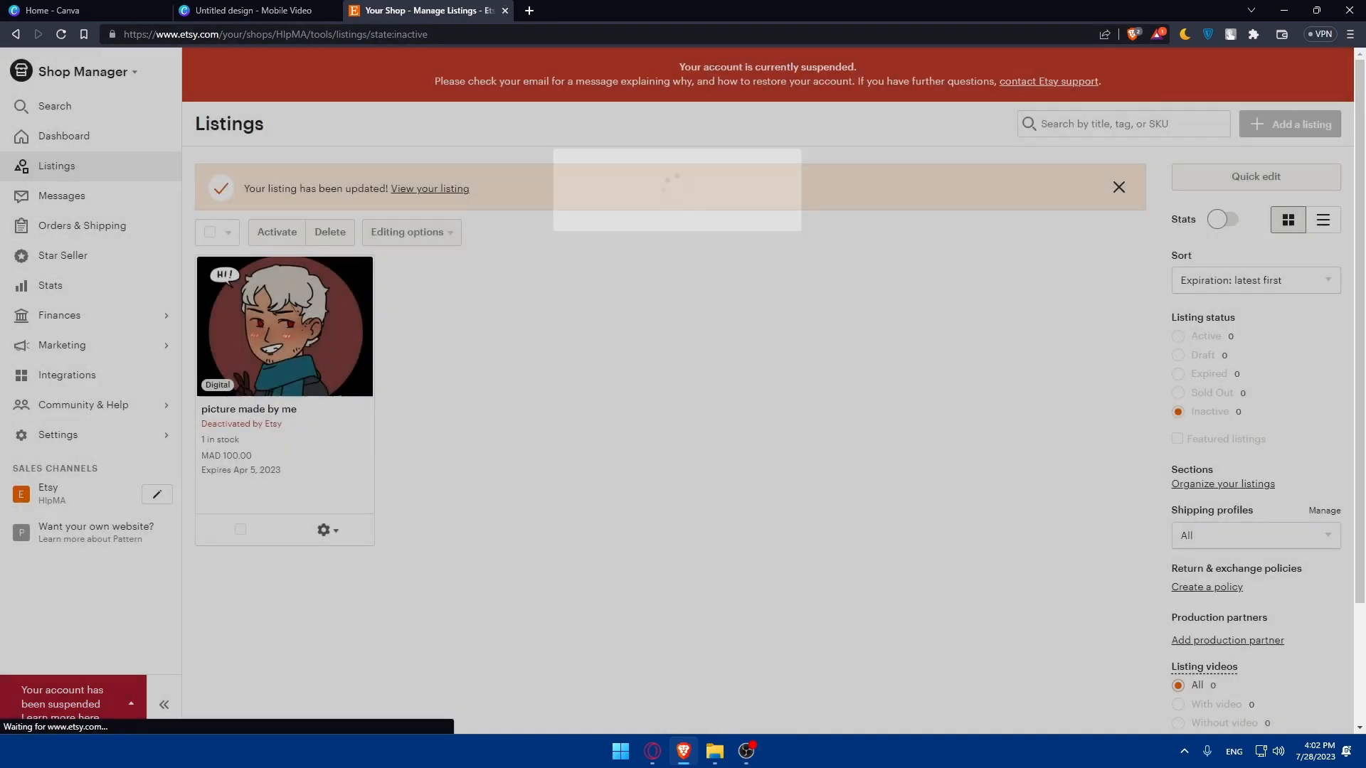